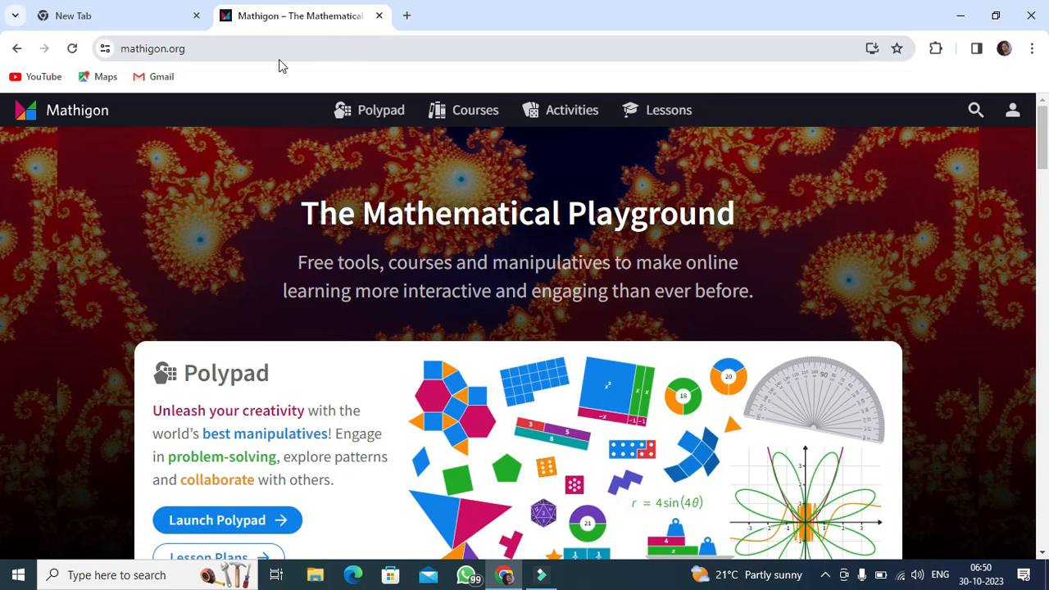
- Load mathigon.com in the empty browser tab
click(160, 22)
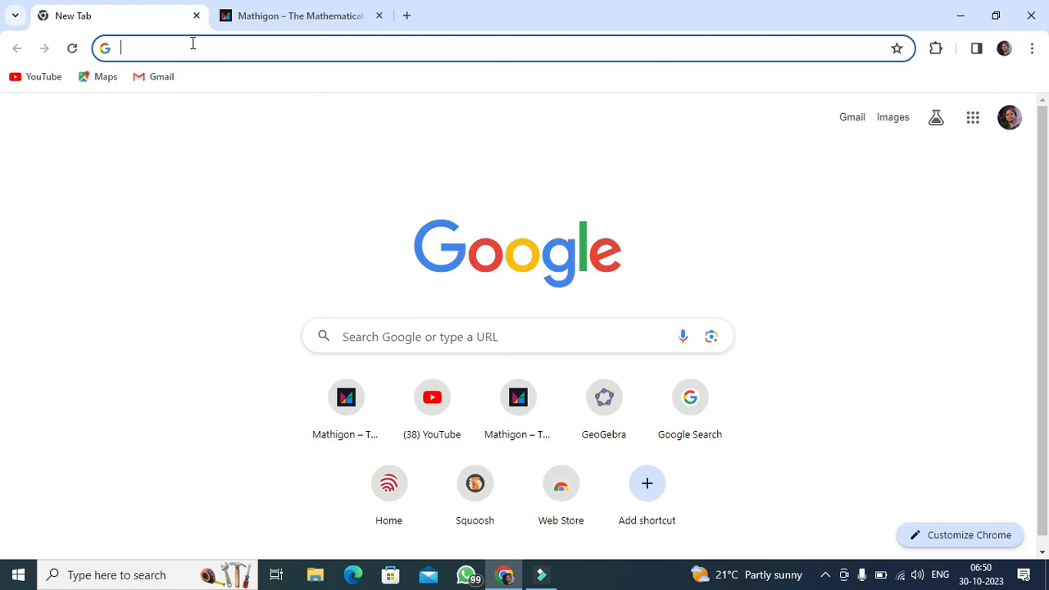
text(mathi)
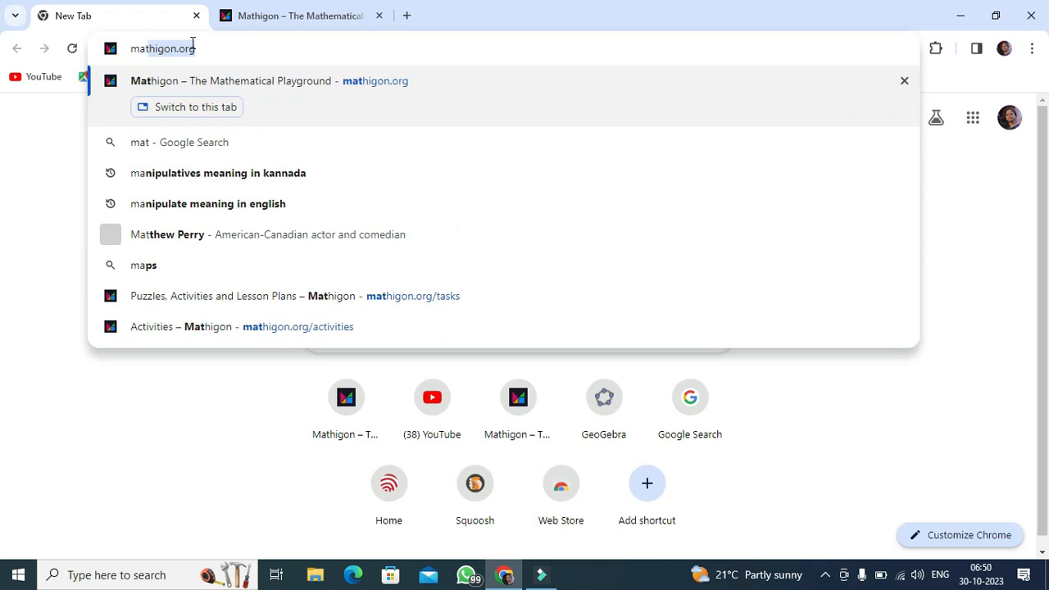
text(gon)
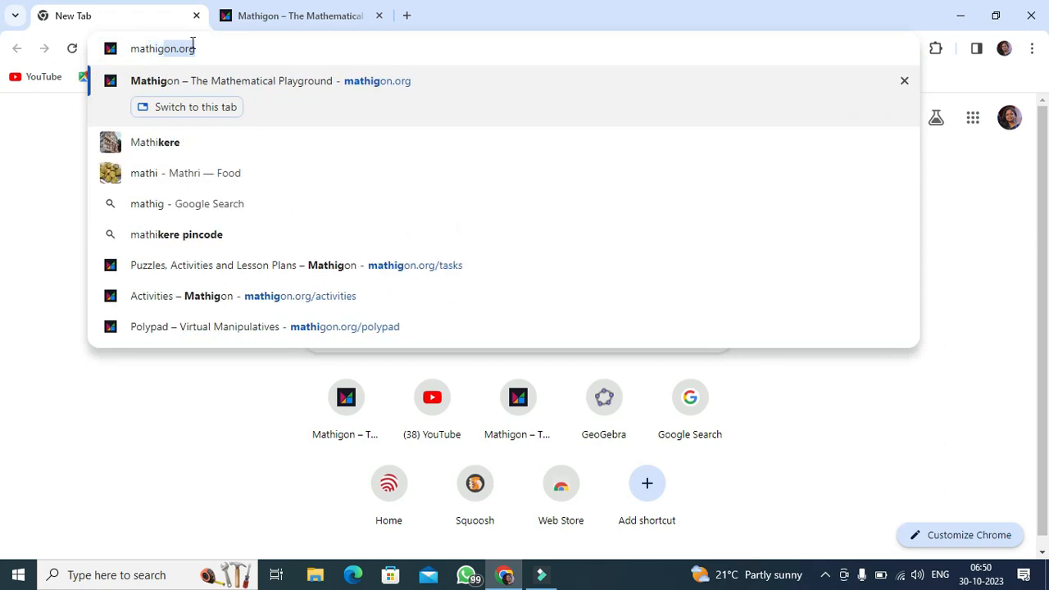
text(.com)
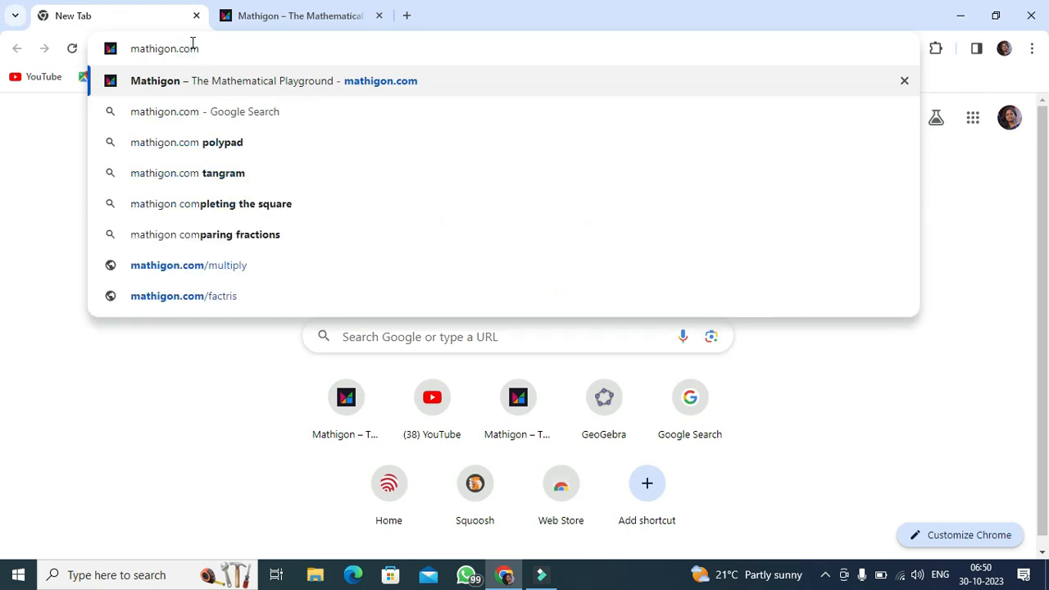
click(221, 74)
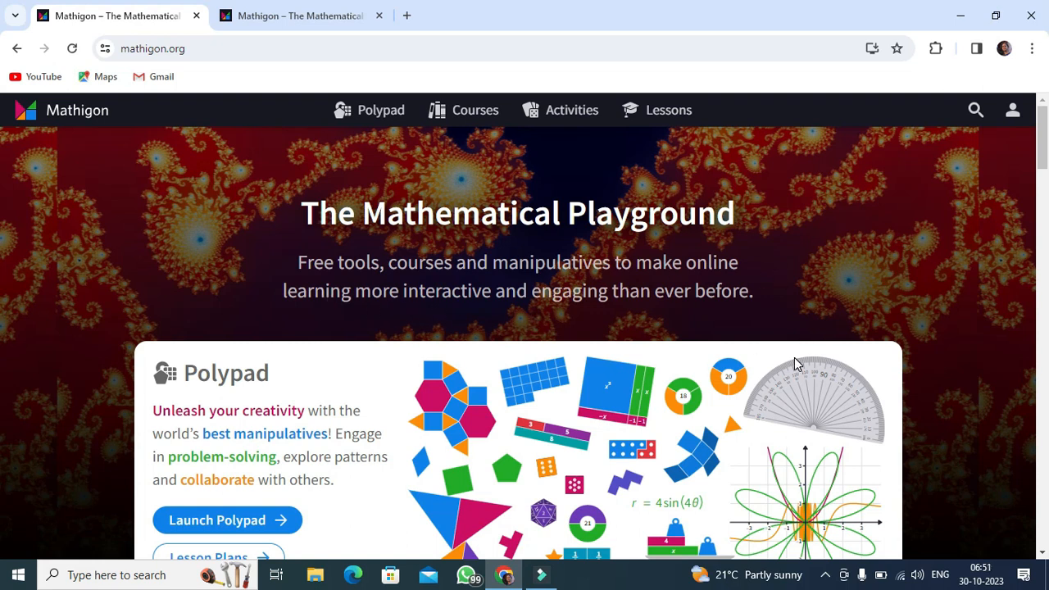
- Open Polypad from the Mathigon home page and show the collapsed list of tile categories
drag(1041, 150, 1044, 241)
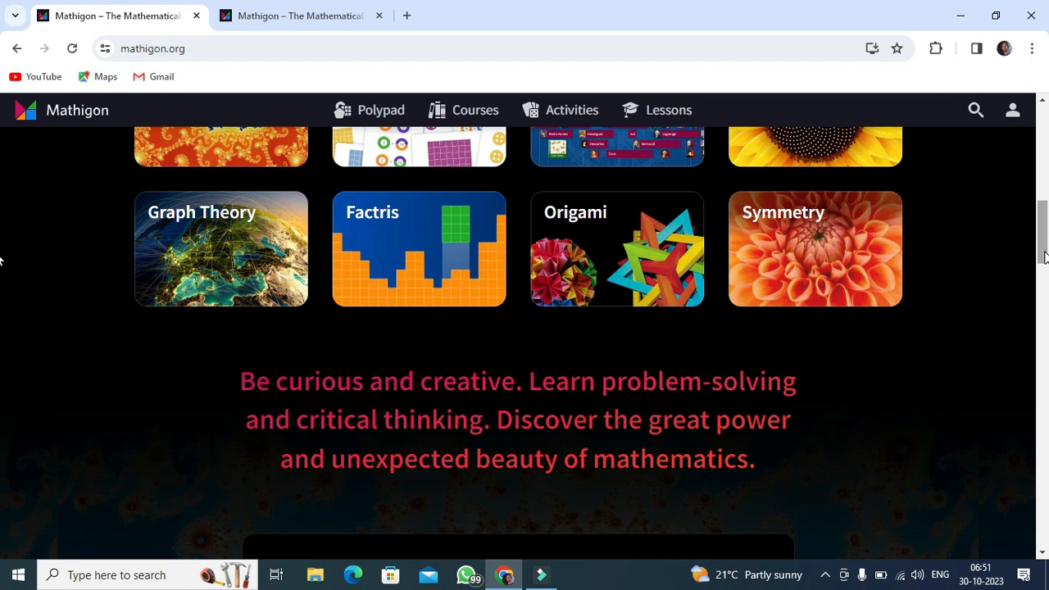
drag(1045, 258, 1020, 152)
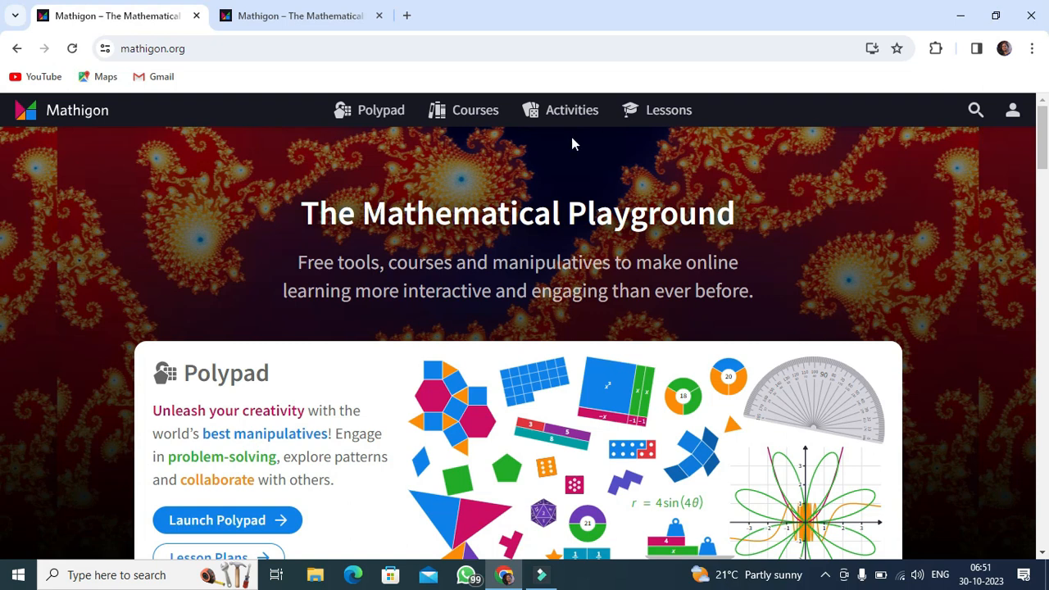
click(388, 117)
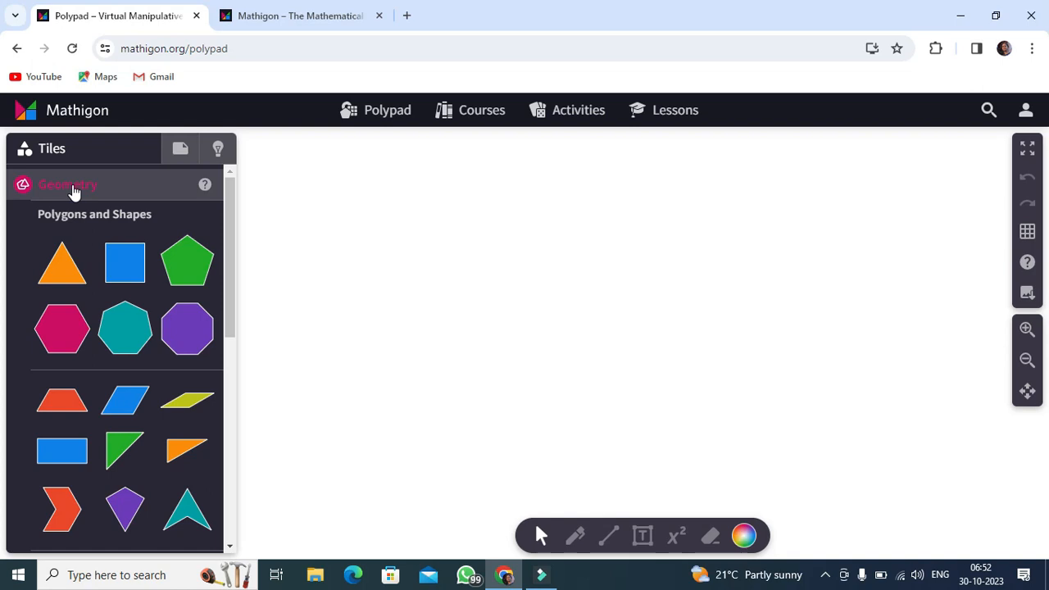
click(72, 191)
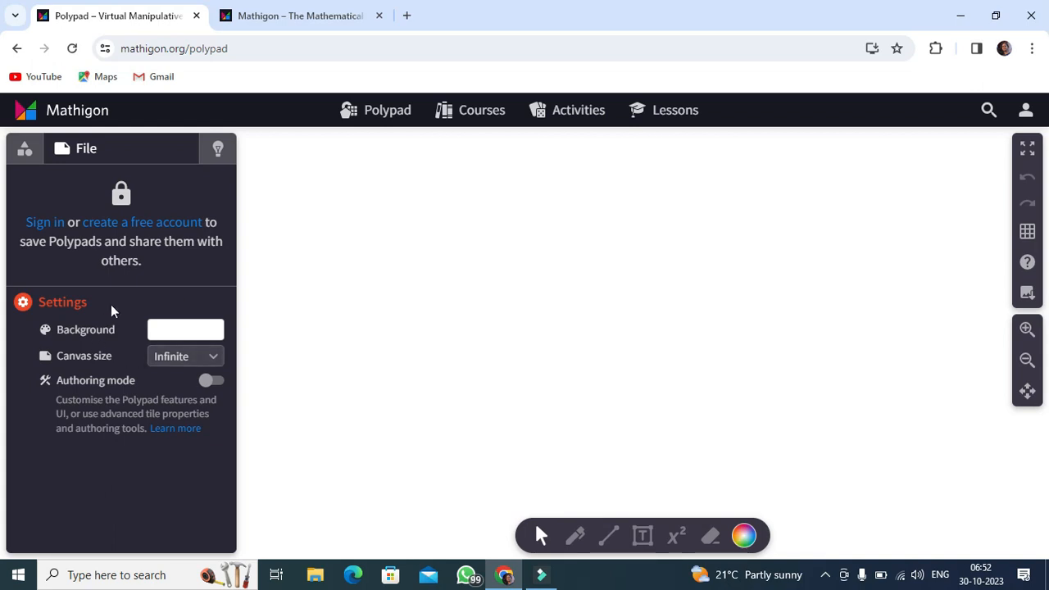
click(26, 151)
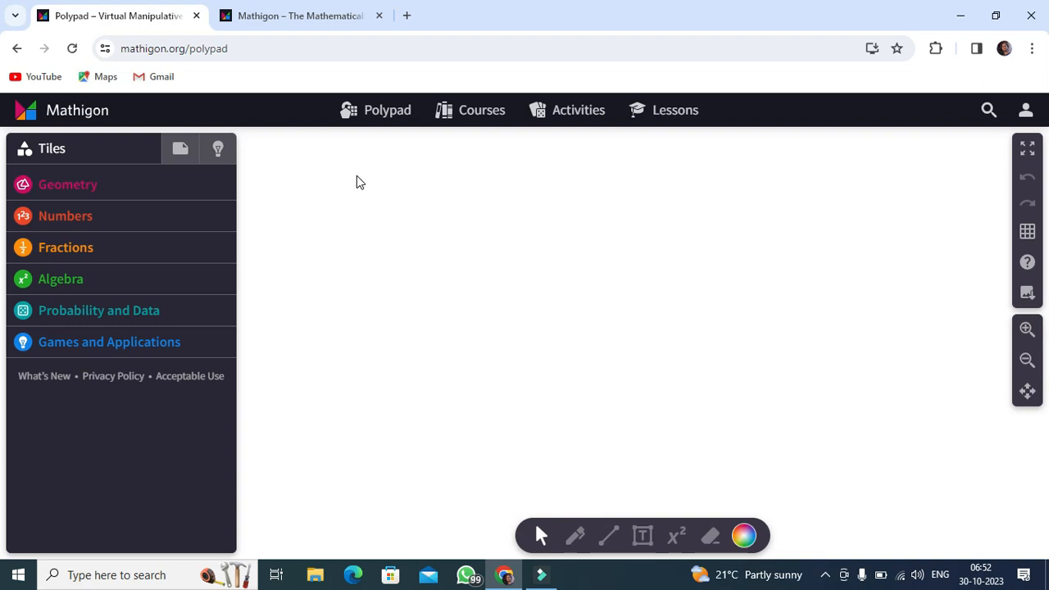
- Add a square tile from the Geometry category's Polygons and Shapes to the canvas
click(78, 190)
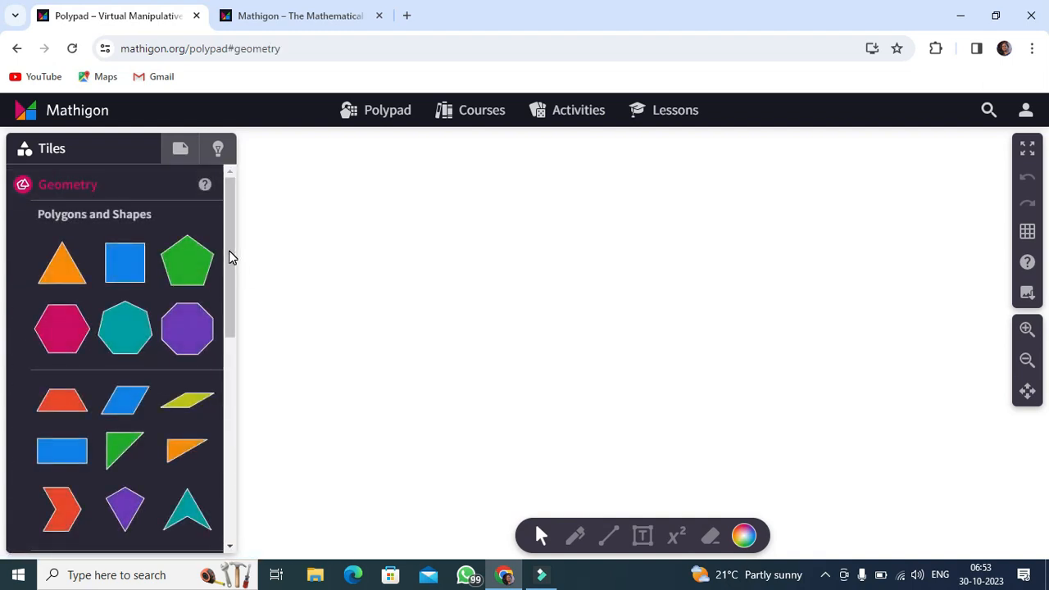
drag(229, 258, 240, 379)
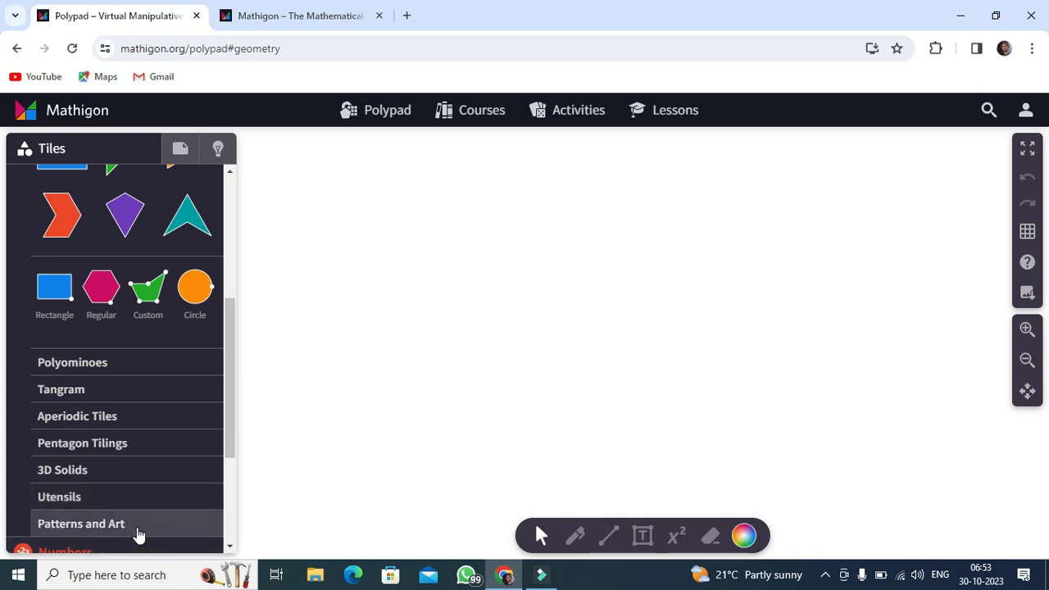
drag(229, 398, 237, 279)
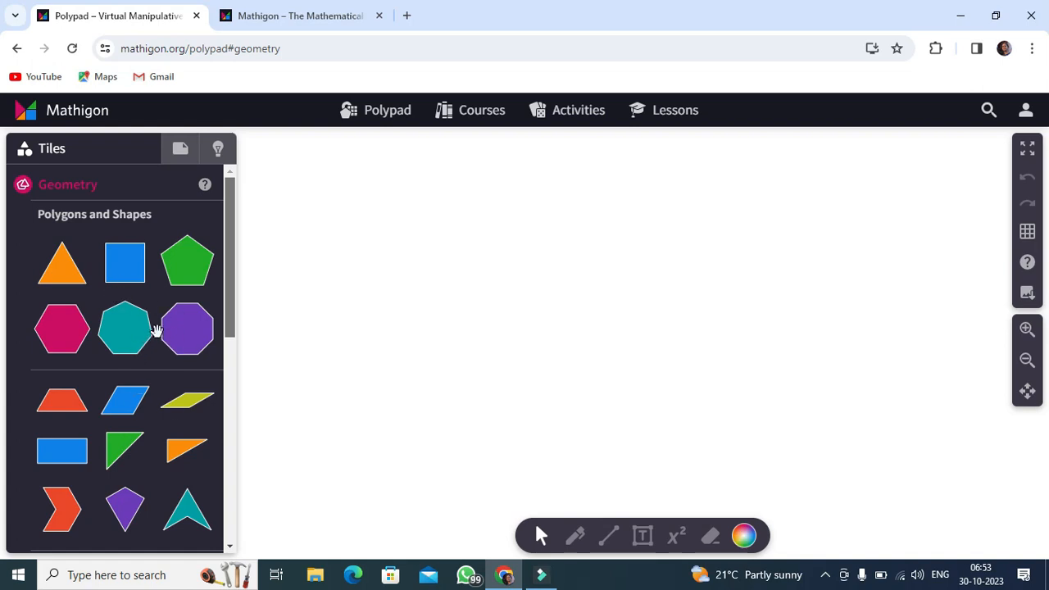
click(129, 269)
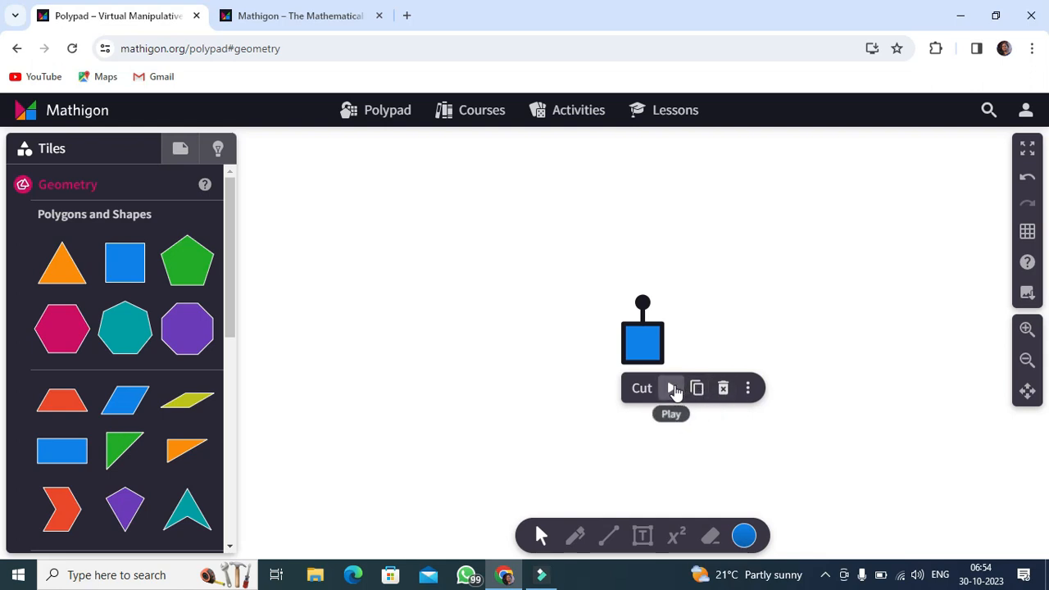
- Set the square tile's scale to 1.9 and deselect it
click(747, 388)
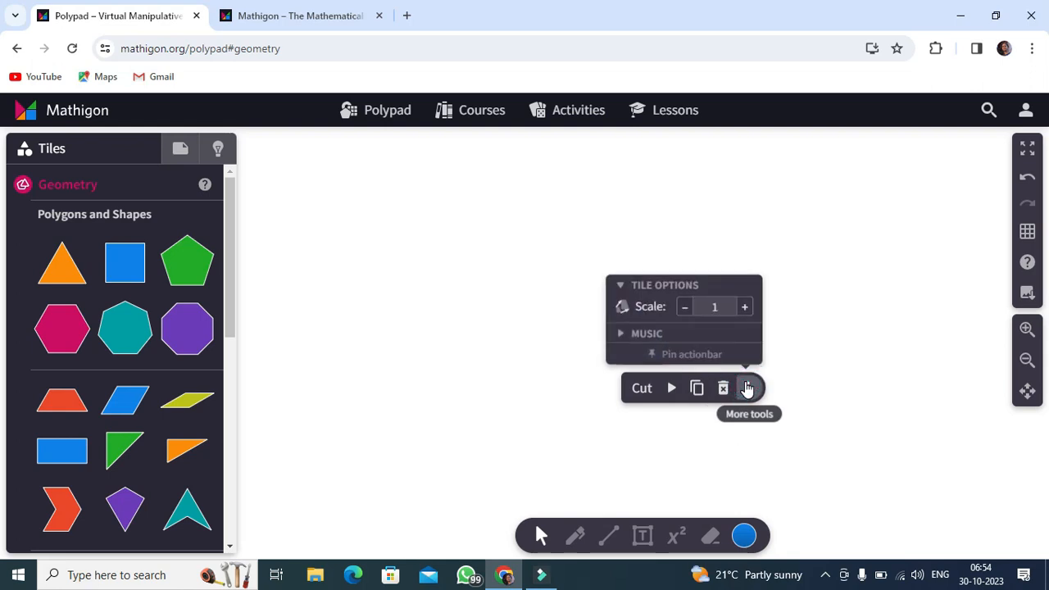
click(745, 309)
click(745, 309)
click(742, 311)
click(740, 315)
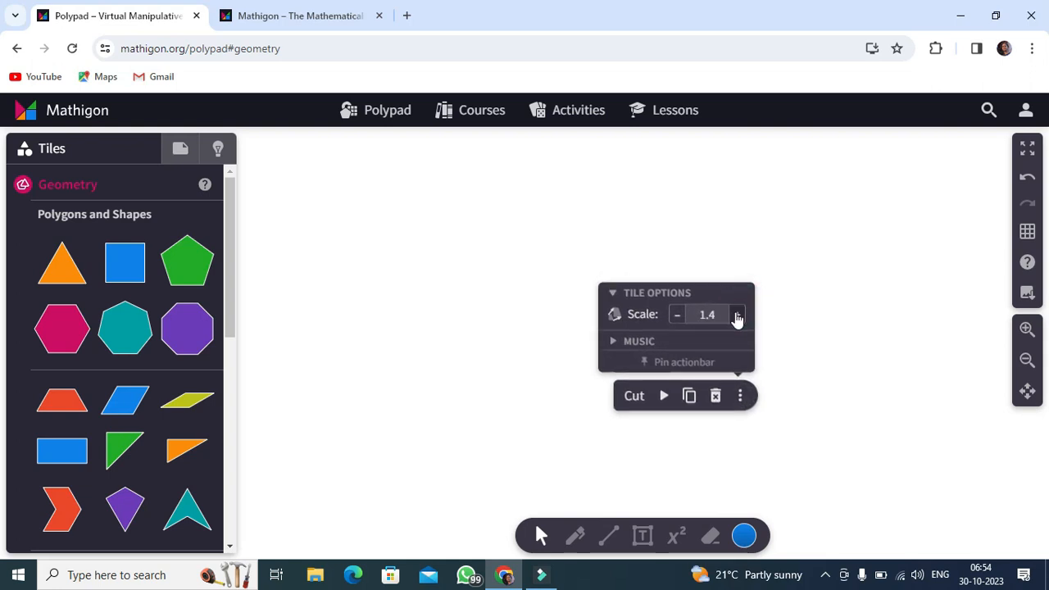
click(737, 316)
click(734, 314)
click(733, 311)
click(735, 316)
click(735, 316)
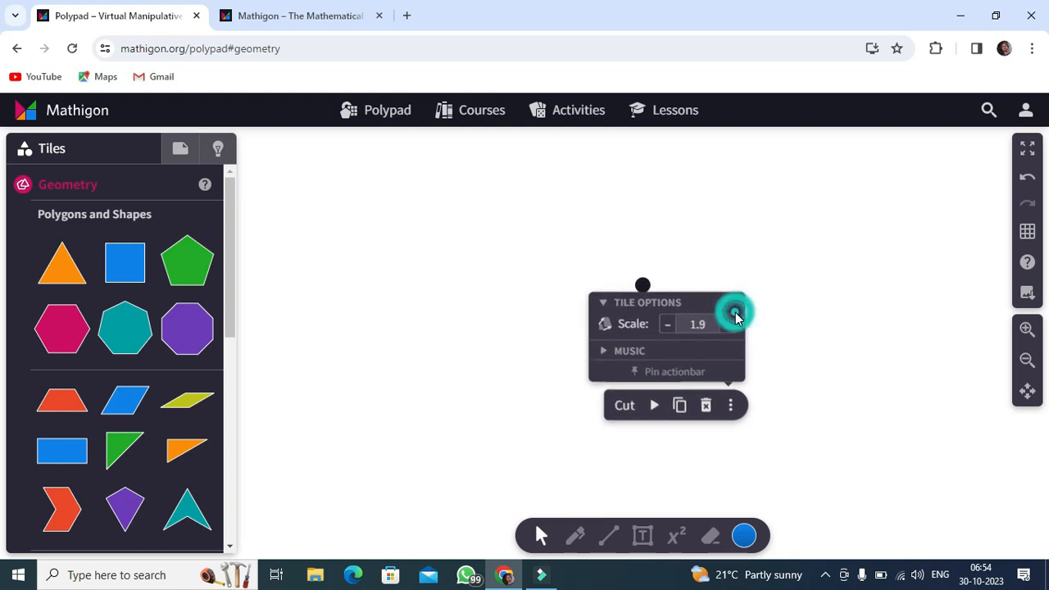
click(814, 342)
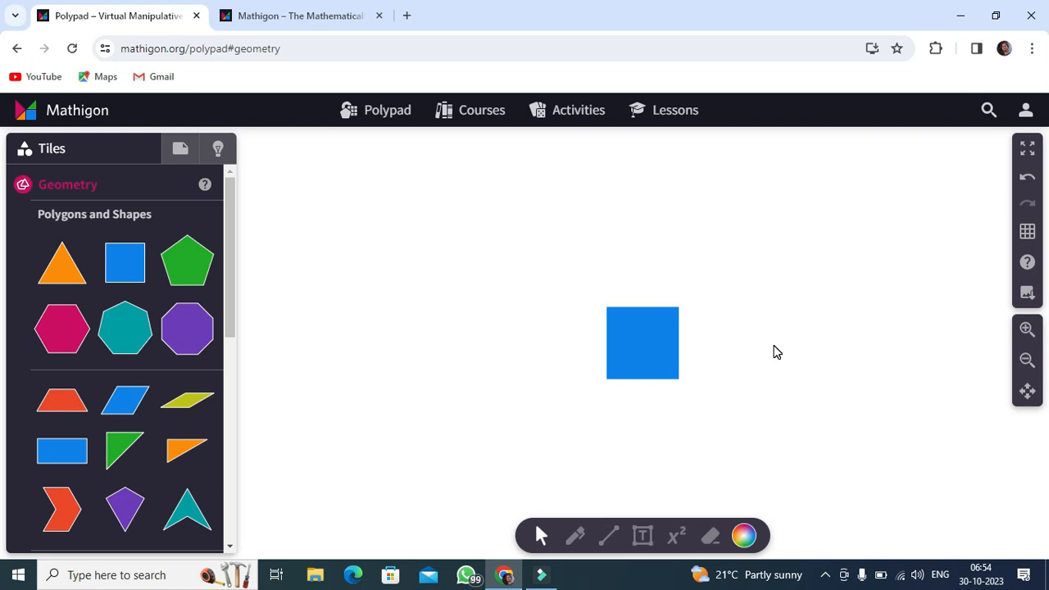
- Duplicate the enlarged square twice and add two more default-size squares to the canvas
click(647, 354)
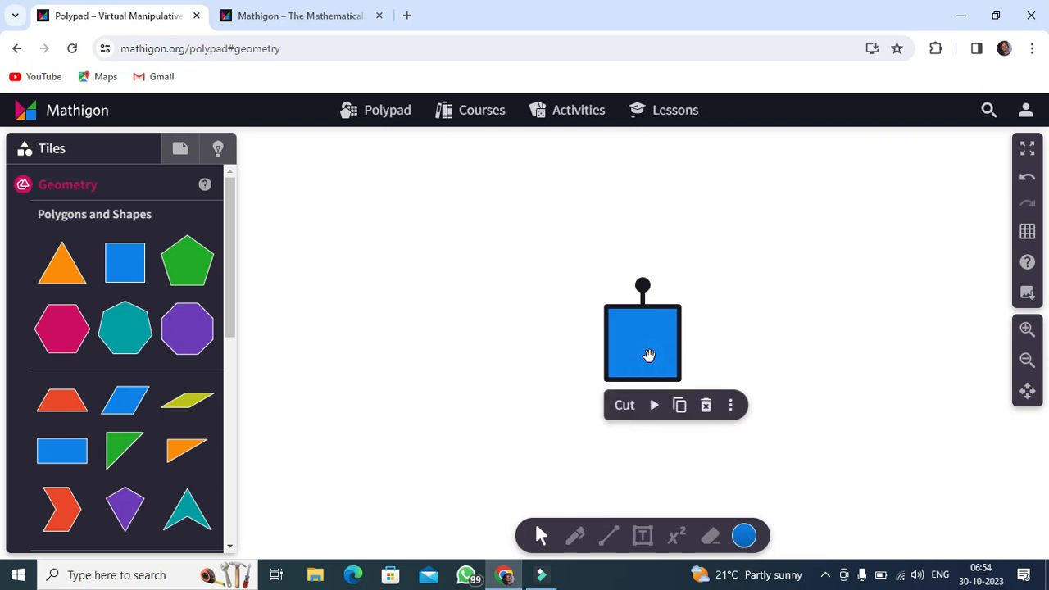
key(ctrl+d)
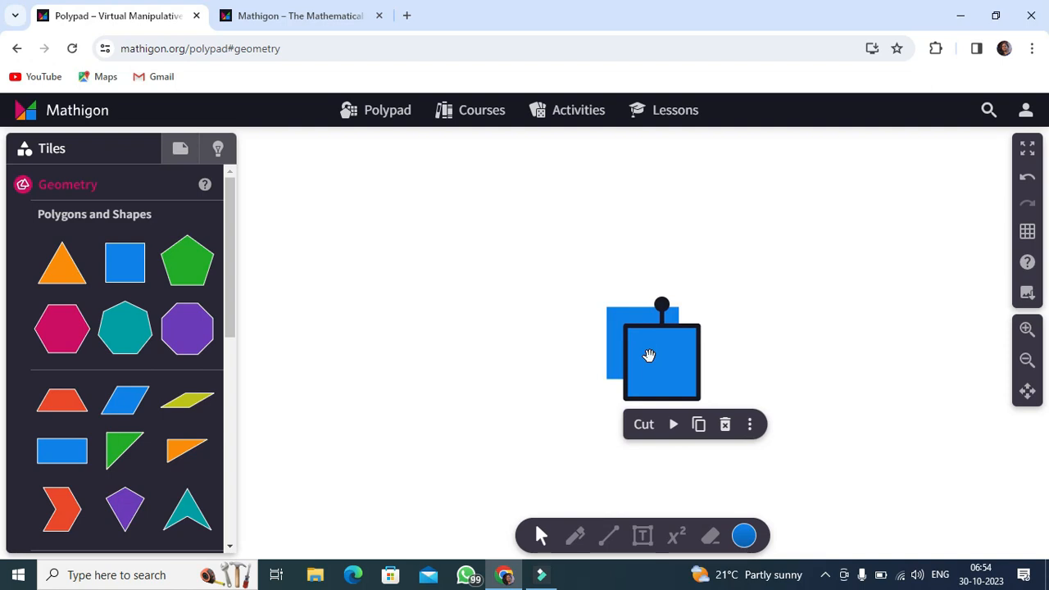
key(ctrl+d)
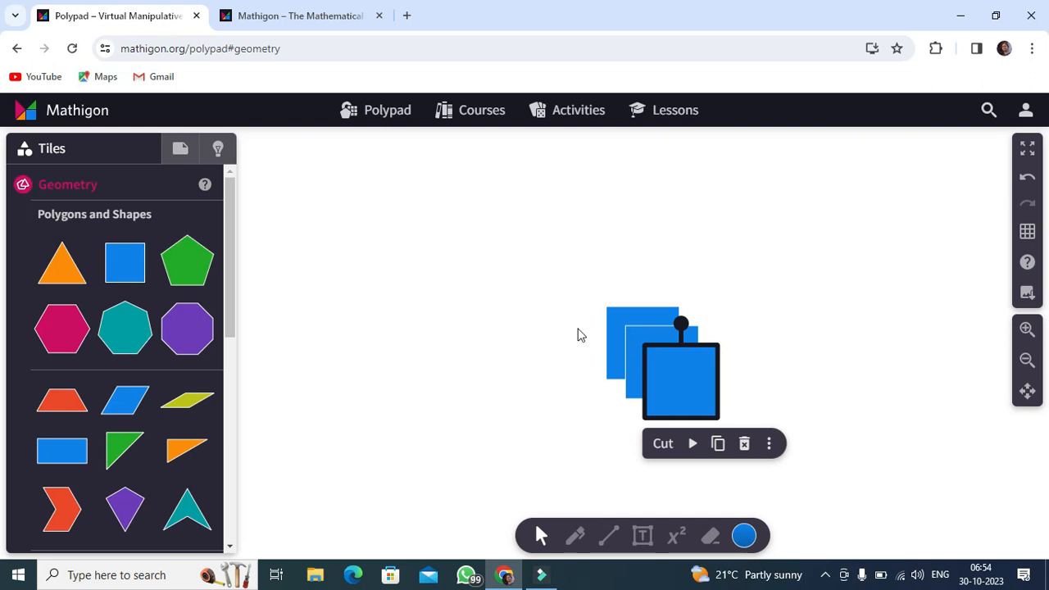
click(120, 270)
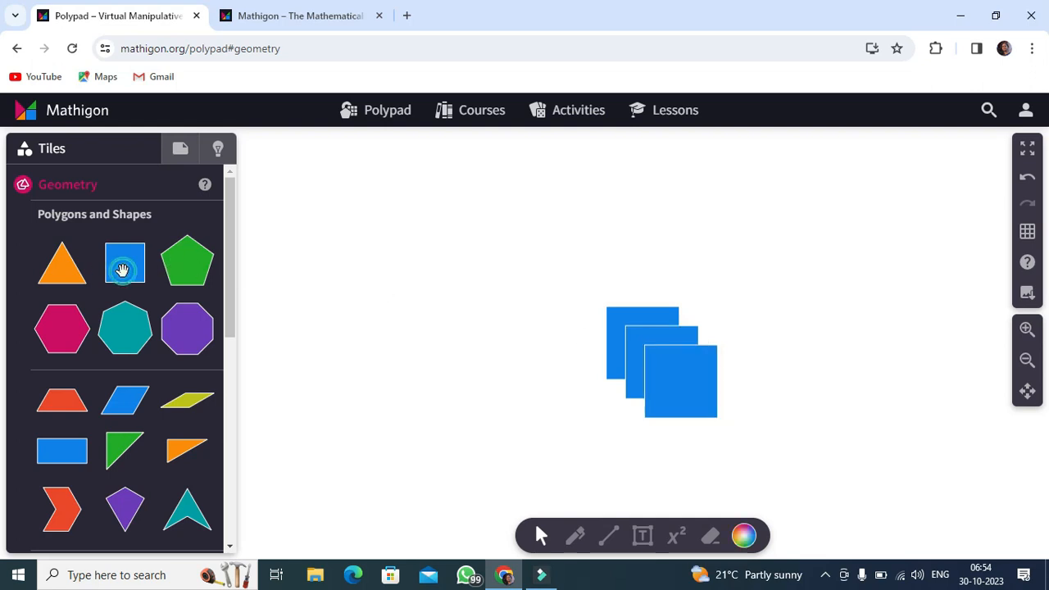
click(122, 270)
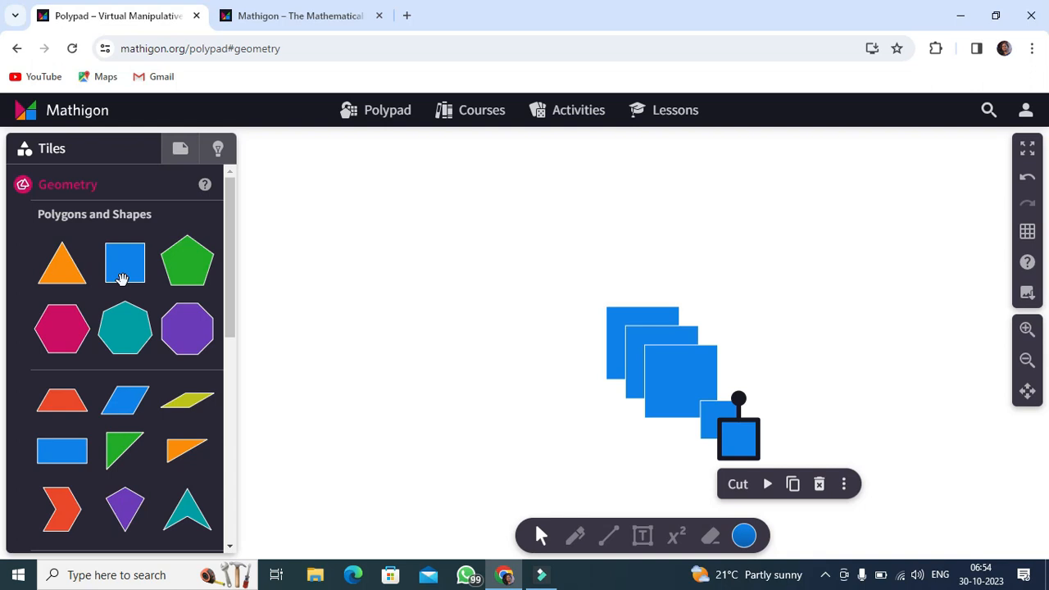
- Undo the two duplicates and the two added squares, leaving only the original enlarged square
click(1028, 179)
click(1029, 180)
click(1029, 180)
click(1029, 179)
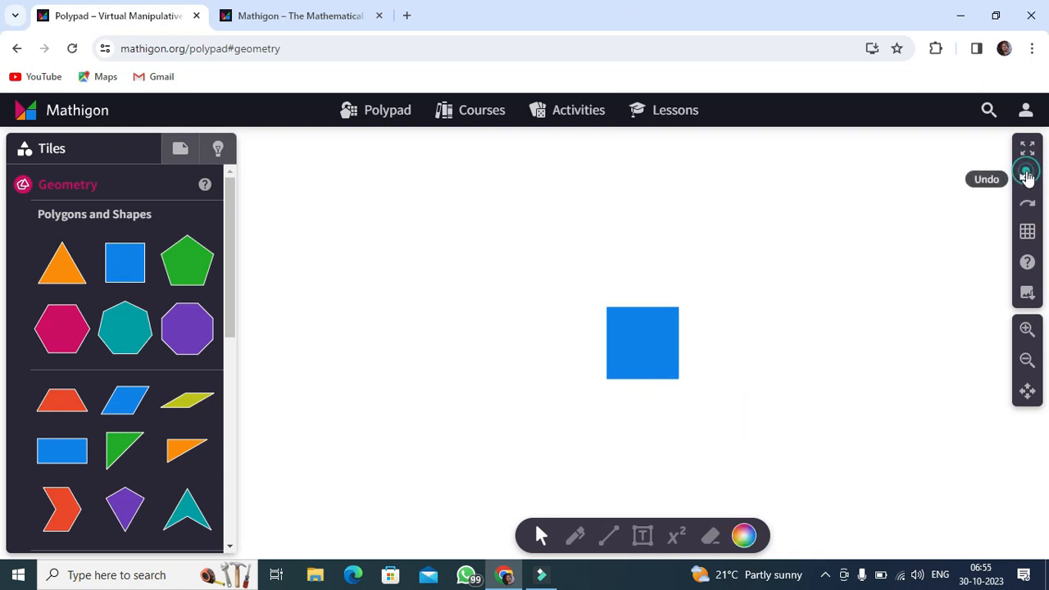
- Play the square tile's sound and cut the square along its diagonal from the upper-left to the lower-right corner
click(668, 351)
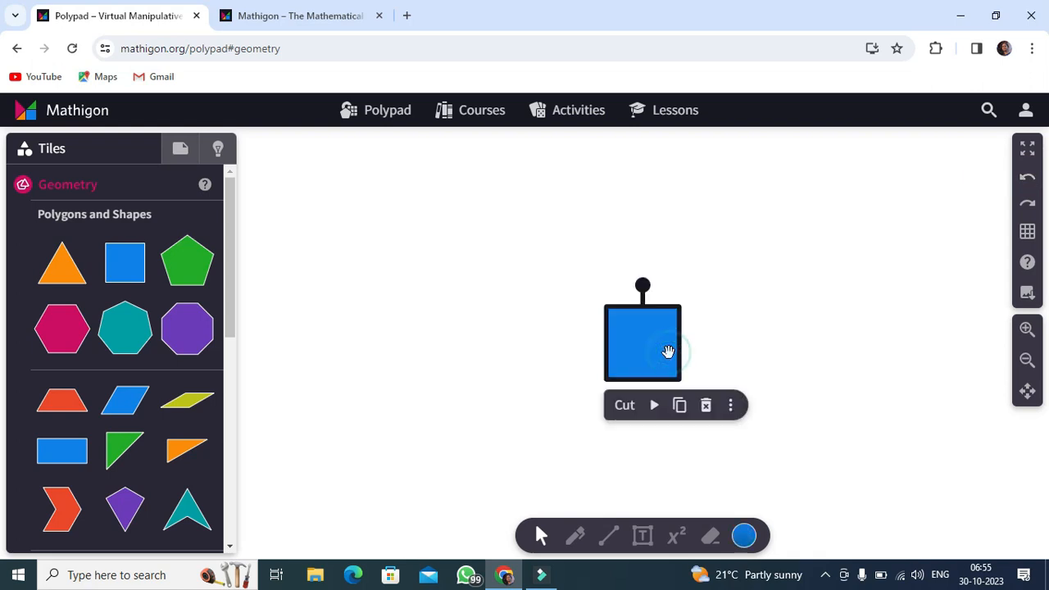
click(653, 405)
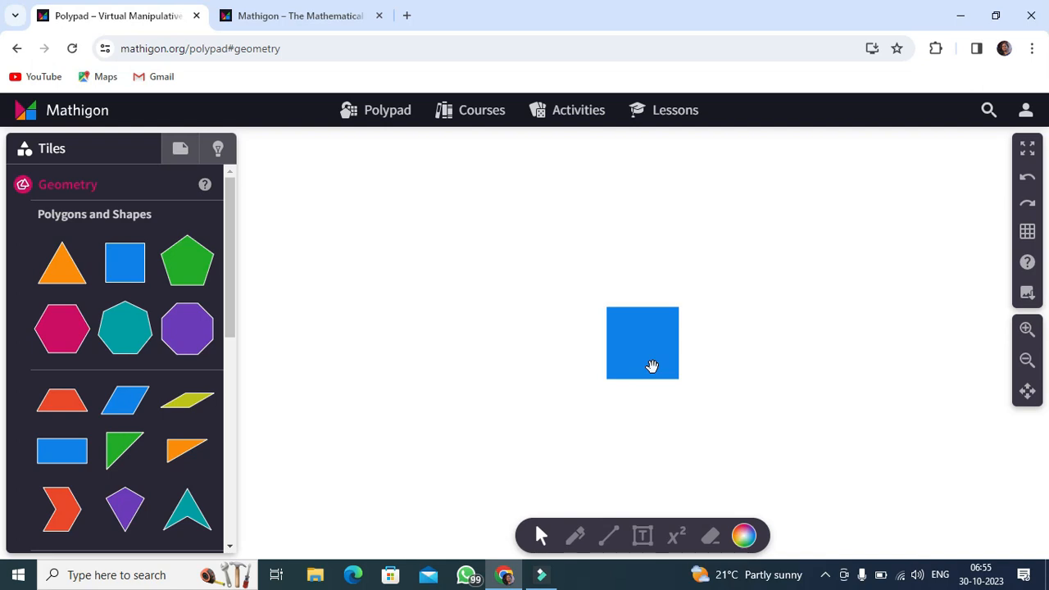
click(652, 366)
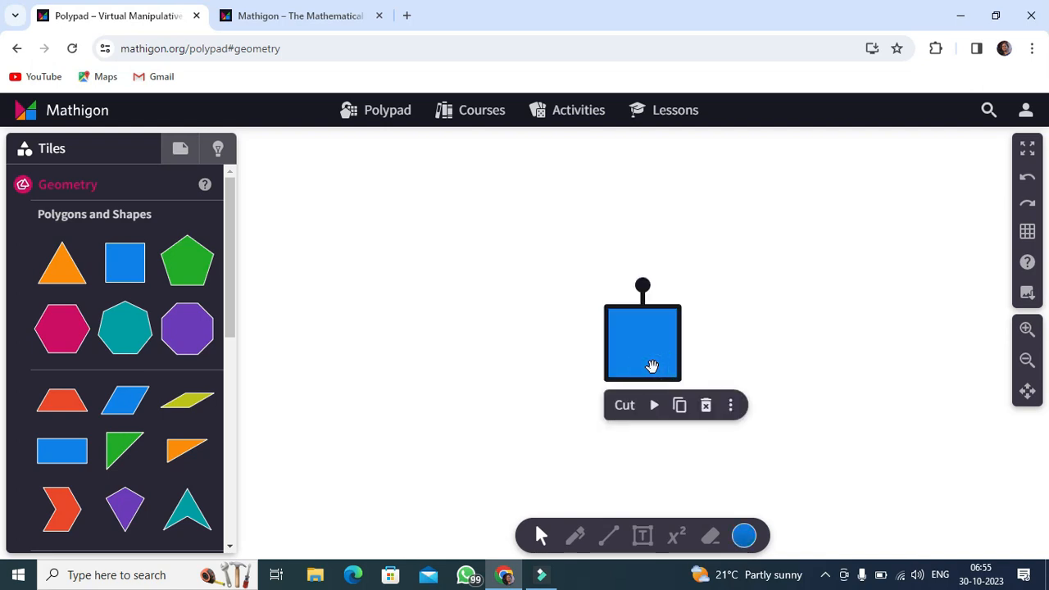
click(628, 407)
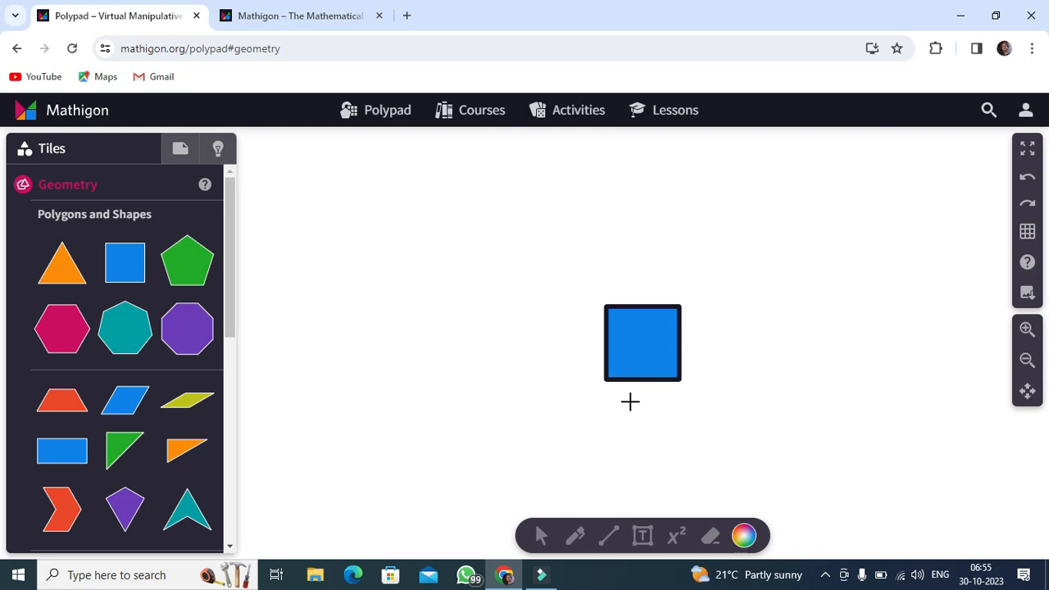
click(609, 308)
click(677, 379)
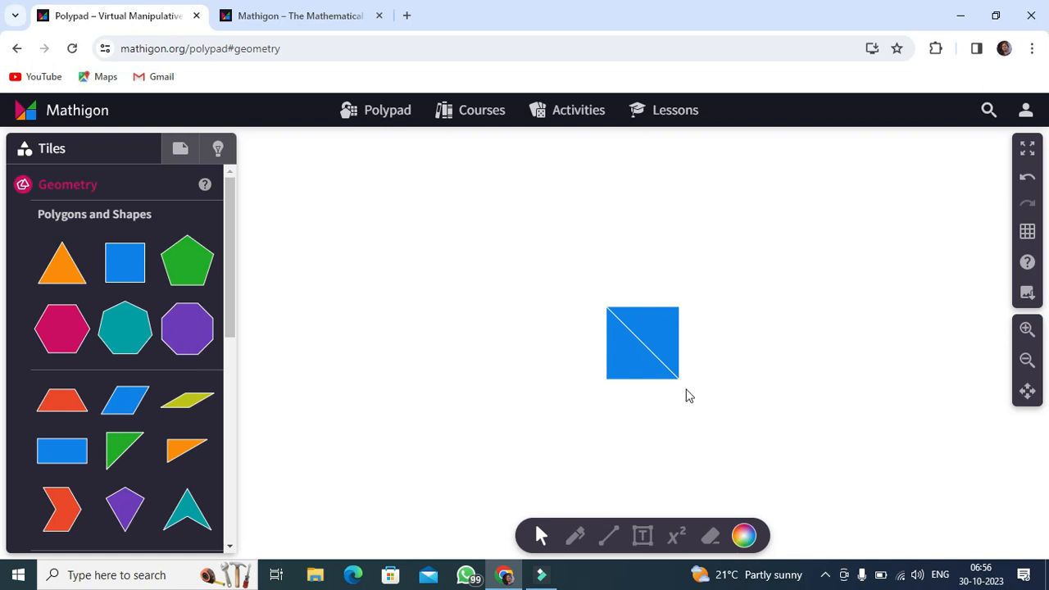
- Move the lower-left triangle away to the left of the other half and flip it twice
click(623, 367)
drag(624, 366, 482, 379)
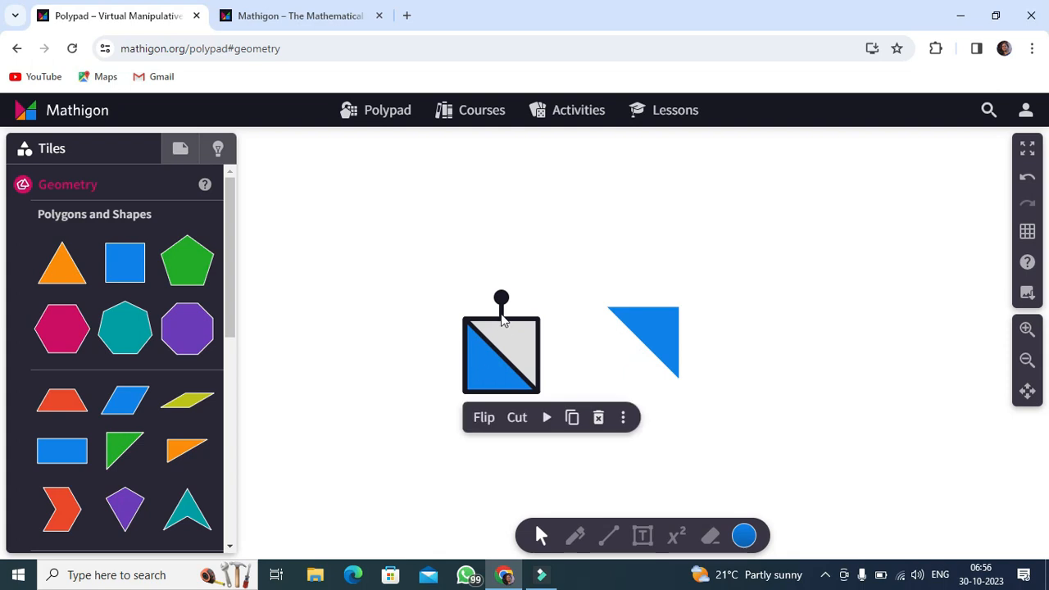
click(478, 422)
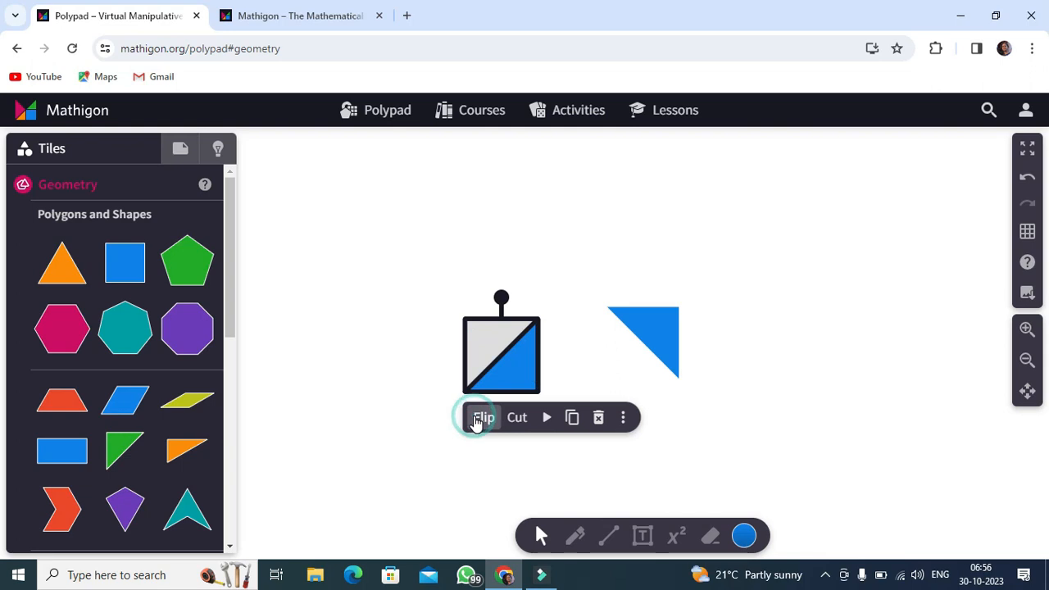
click(478, 421)
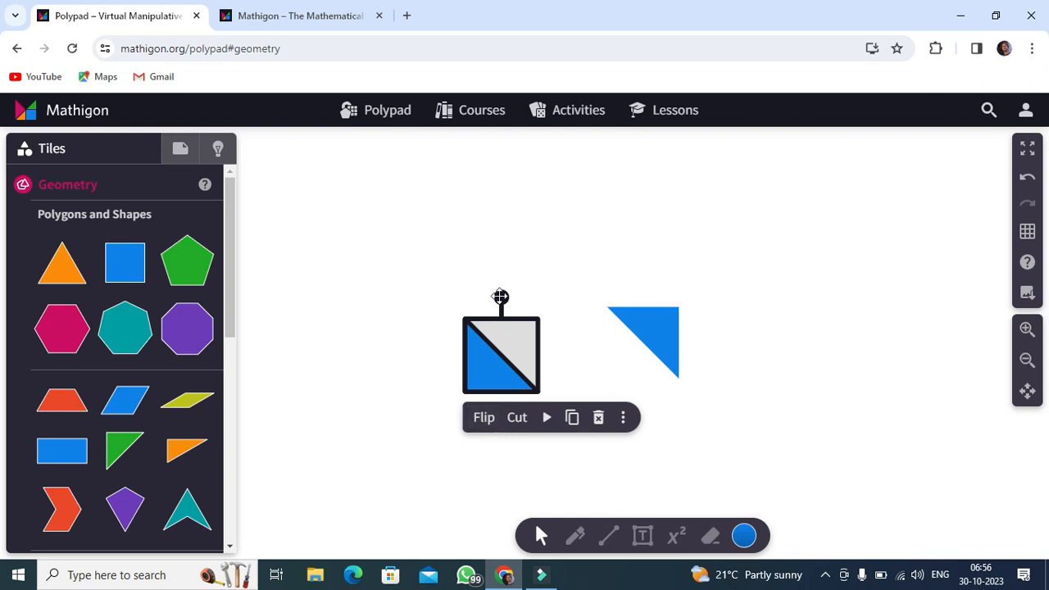
- Rotate the separated triangle by a half turn
drag(500, 297, 518, 213)
click(570, 240)
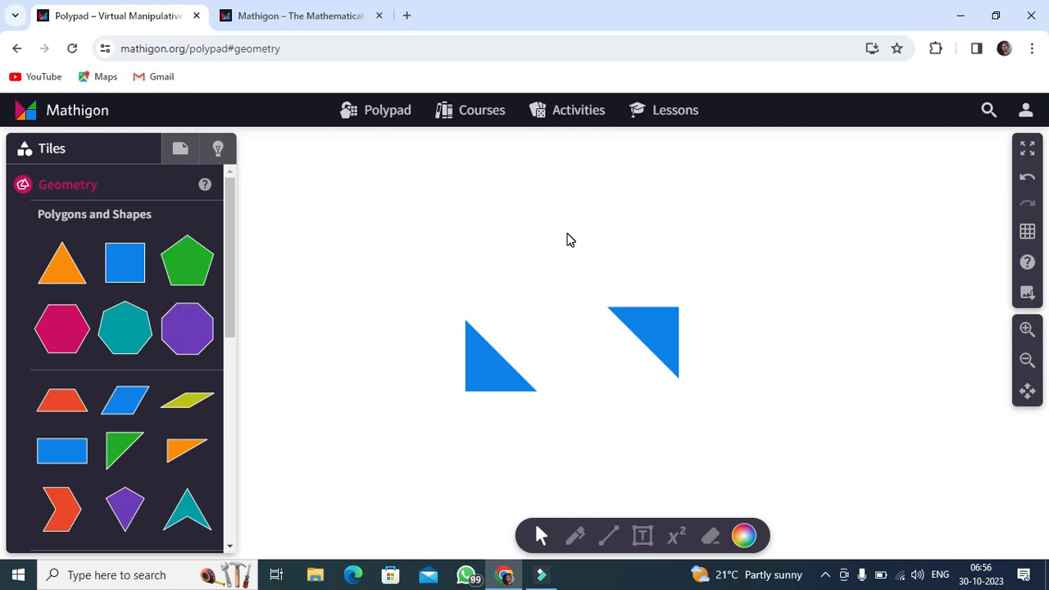
click(481, 356)
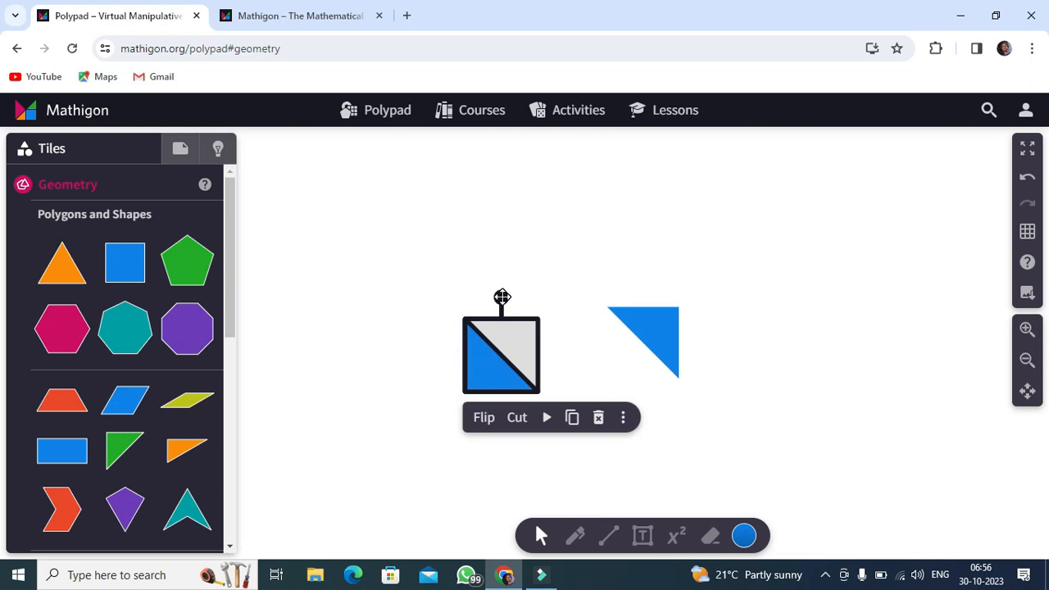
drag(502, 297, 498, 476)
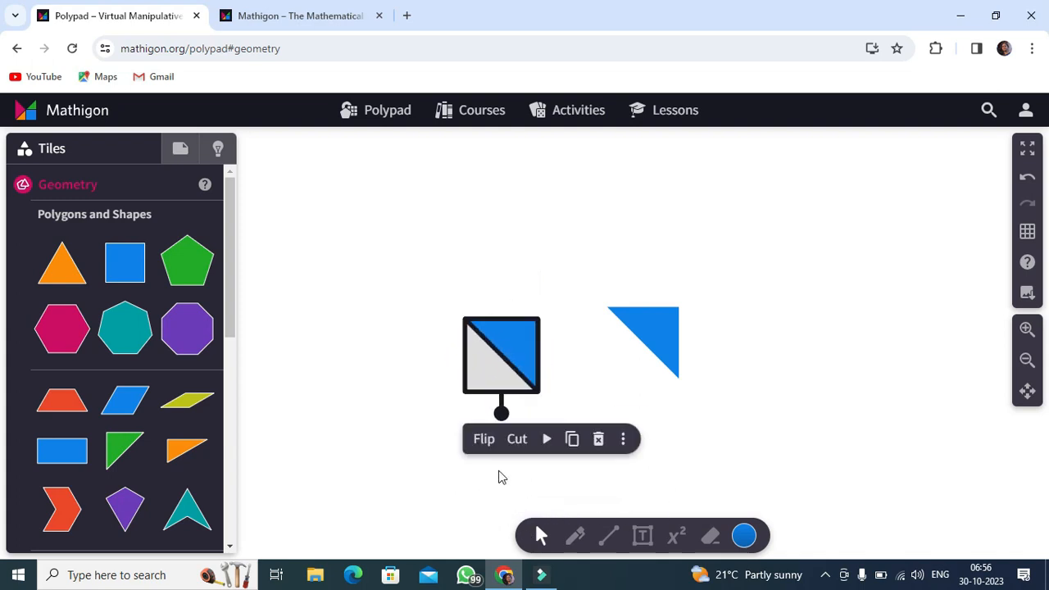
- Lay the rotated triangle exactly over the other blue half and move it back to its left
drag(509, 351, 648, 341)
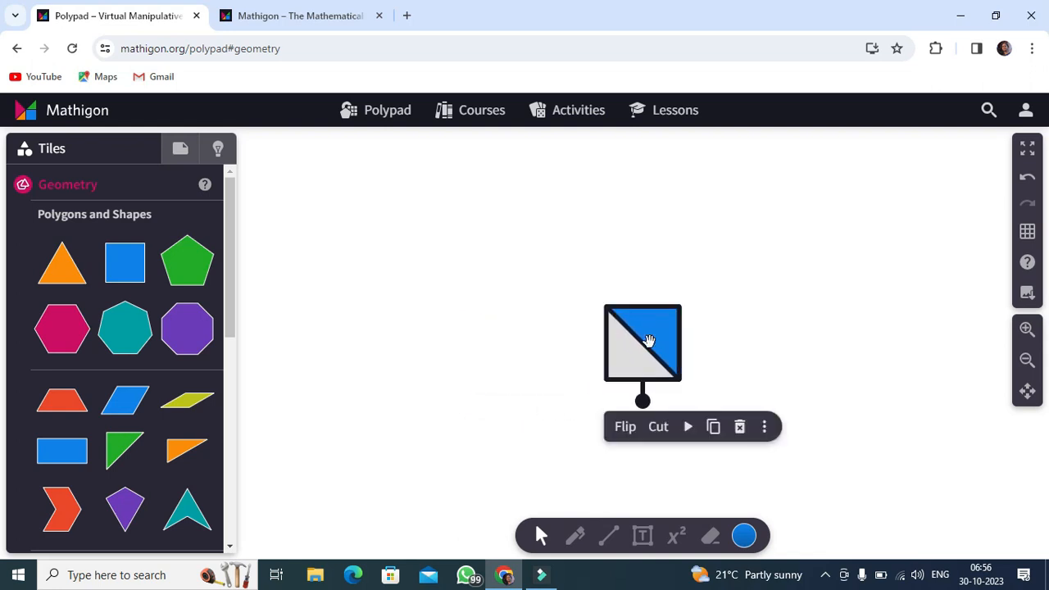
key(Delete)
click(487, 319)
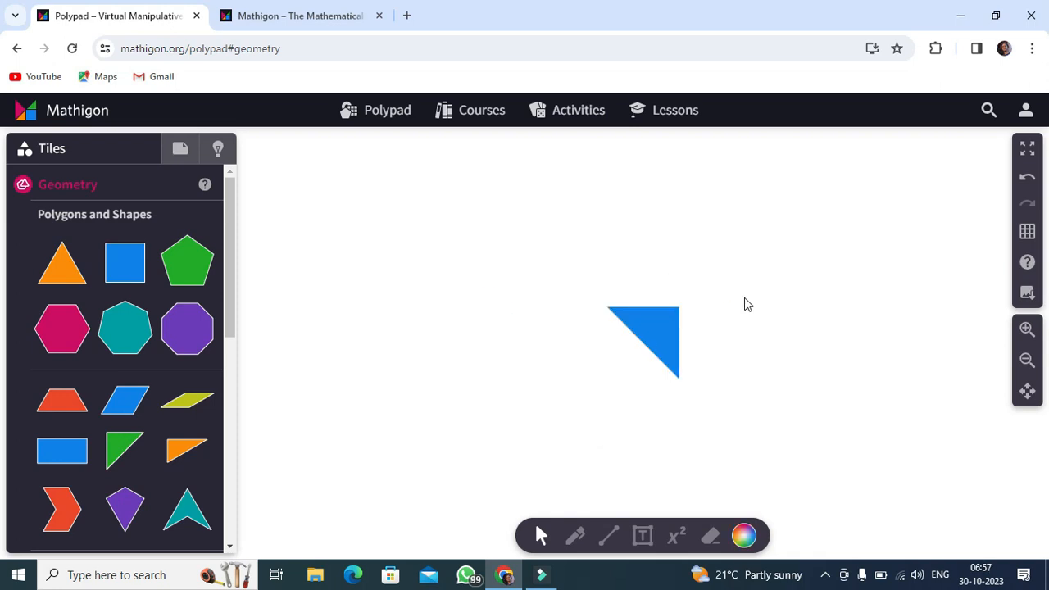
click(665, 330)
drag(665, 329, 617, 357)
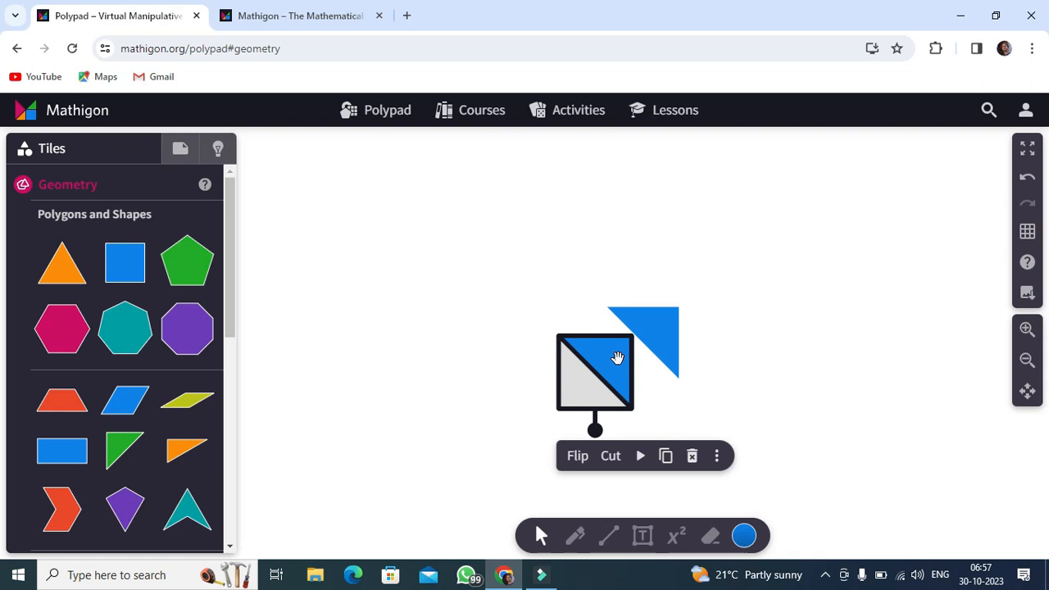
drag(617, 357, 542, 331)
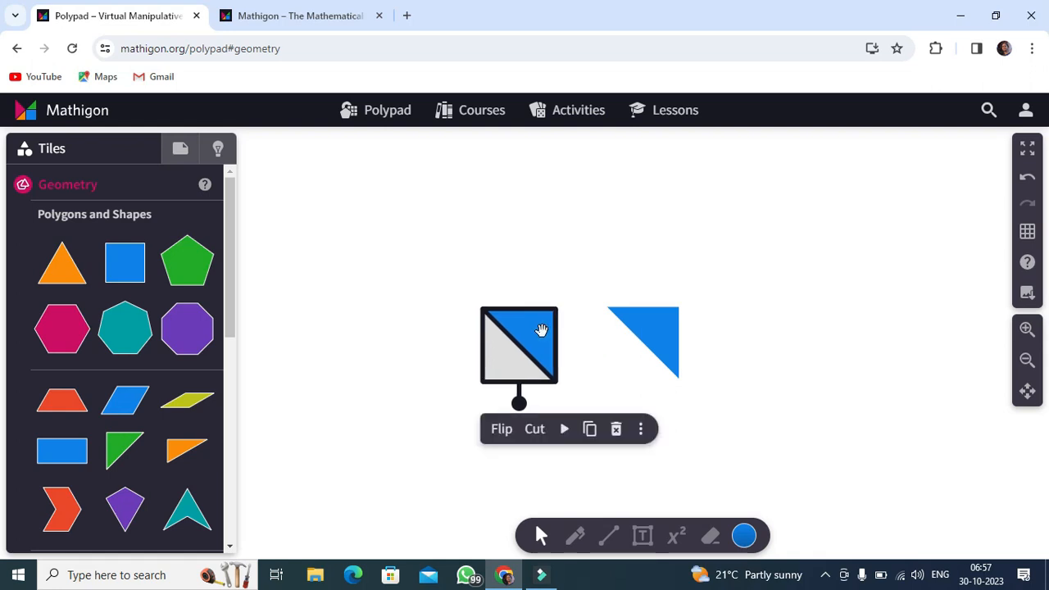
click(553, 470)
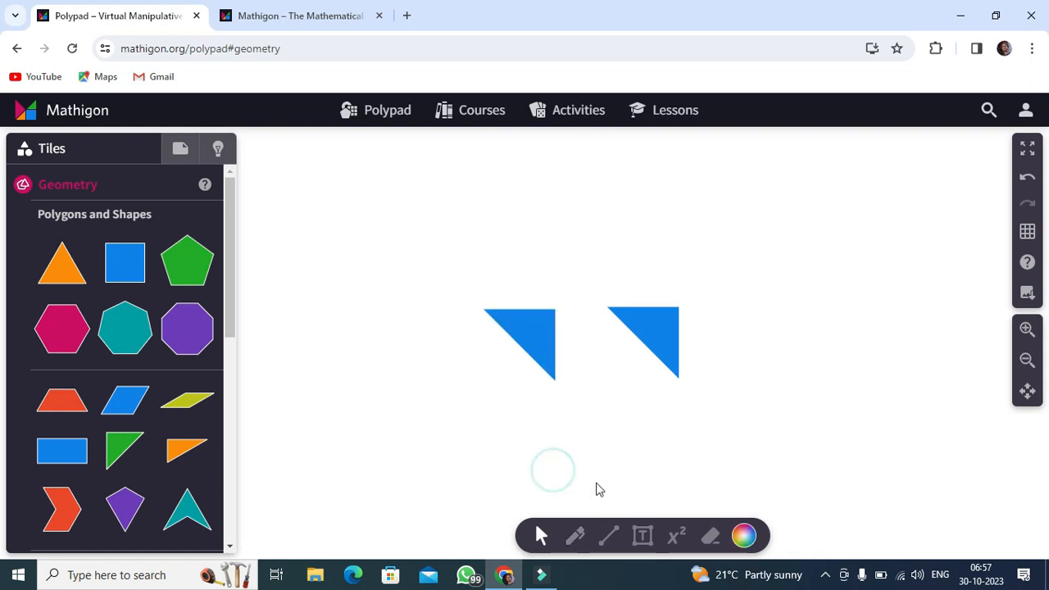
- Recolor the left triangle magenta
click(533, 339)
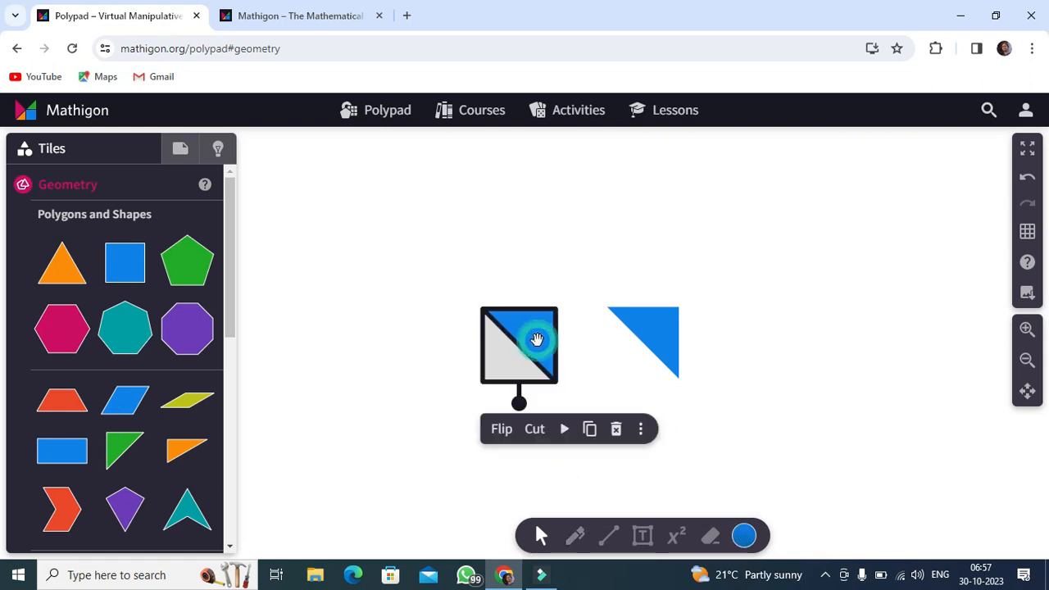
click(746, 537)
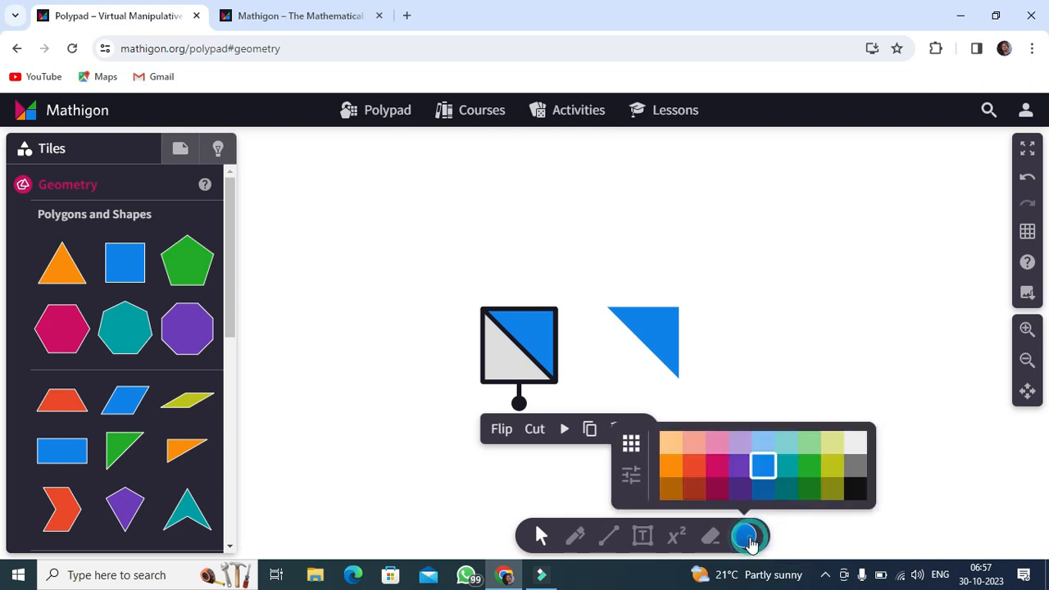
click(718, 475)
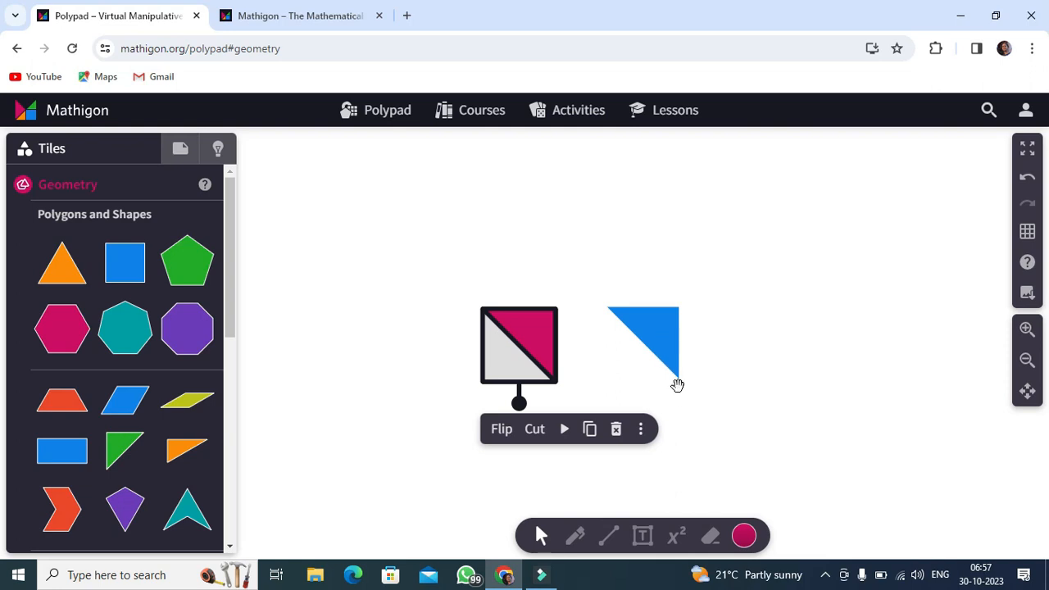
- Add the text "X" on the blue triangle and move it above the triangle
click(643, 537)
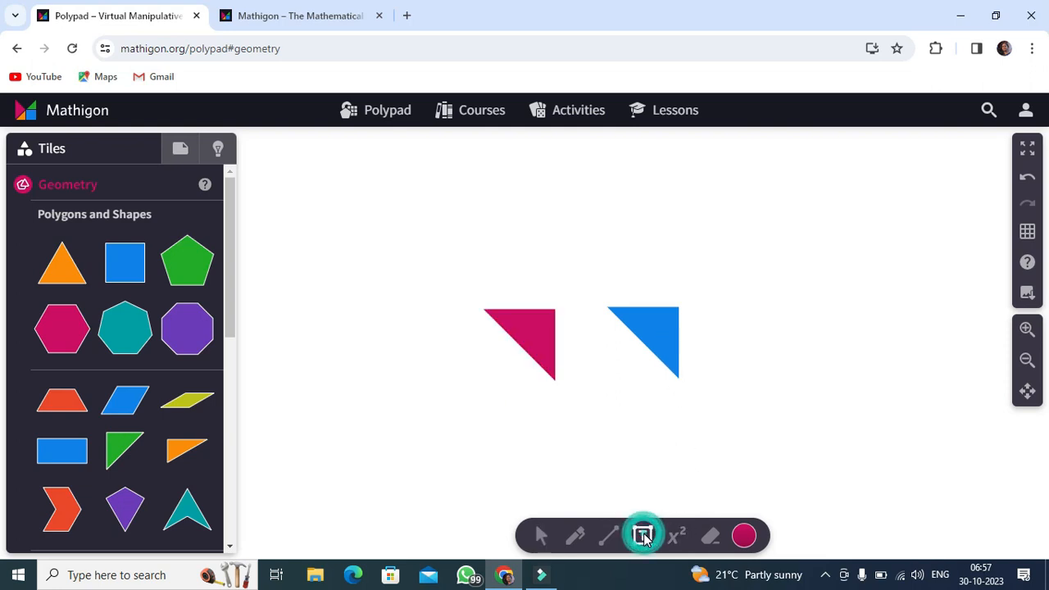
click(650, 329)
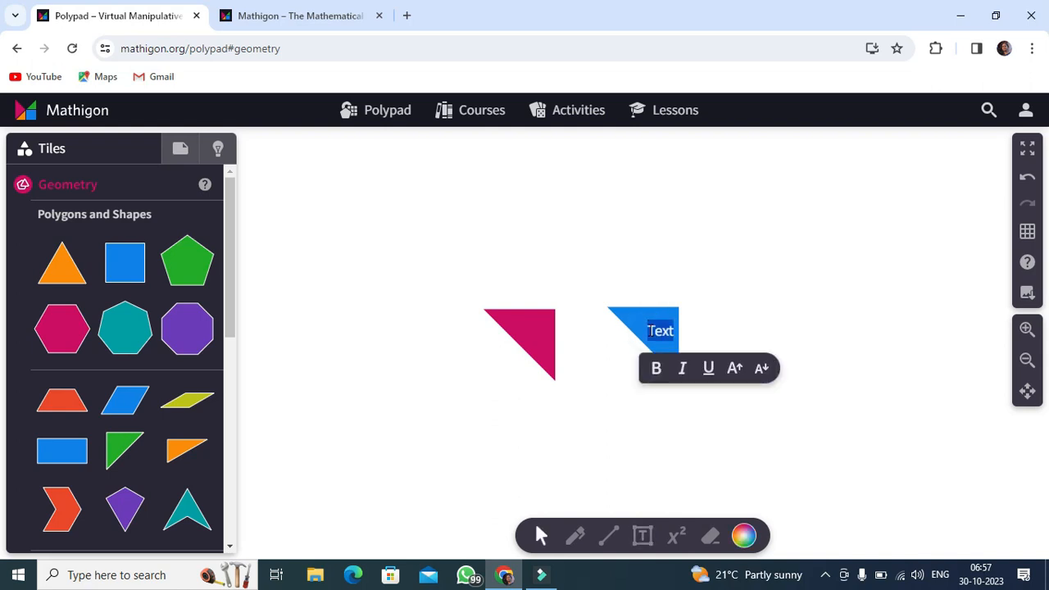
key(BackSpace)
text(x)
click(655, 369)
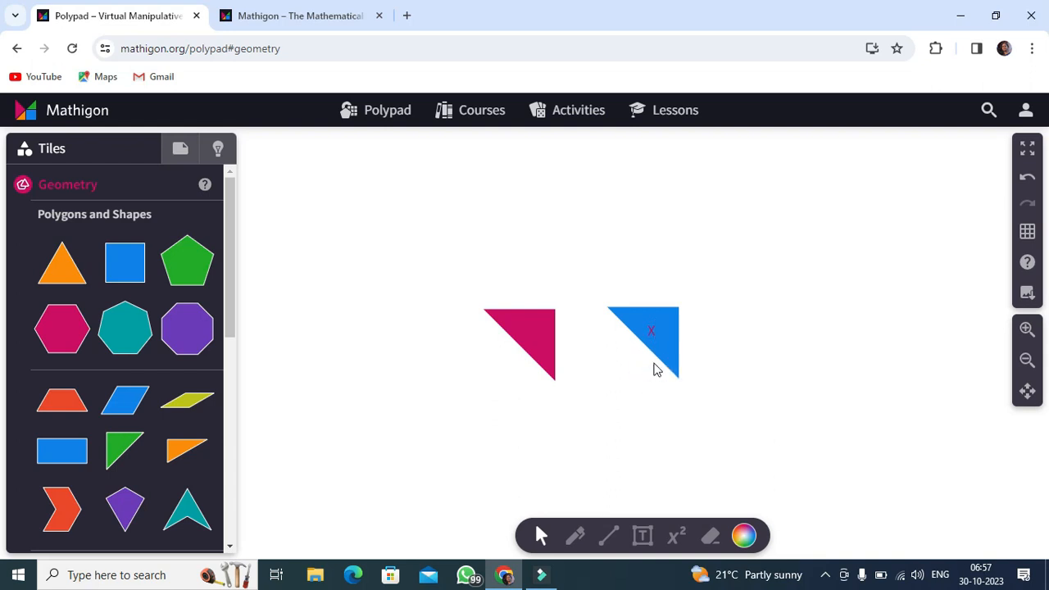
click(654, 334)
click(731, 344)
drag(647, 334, 647, 264)
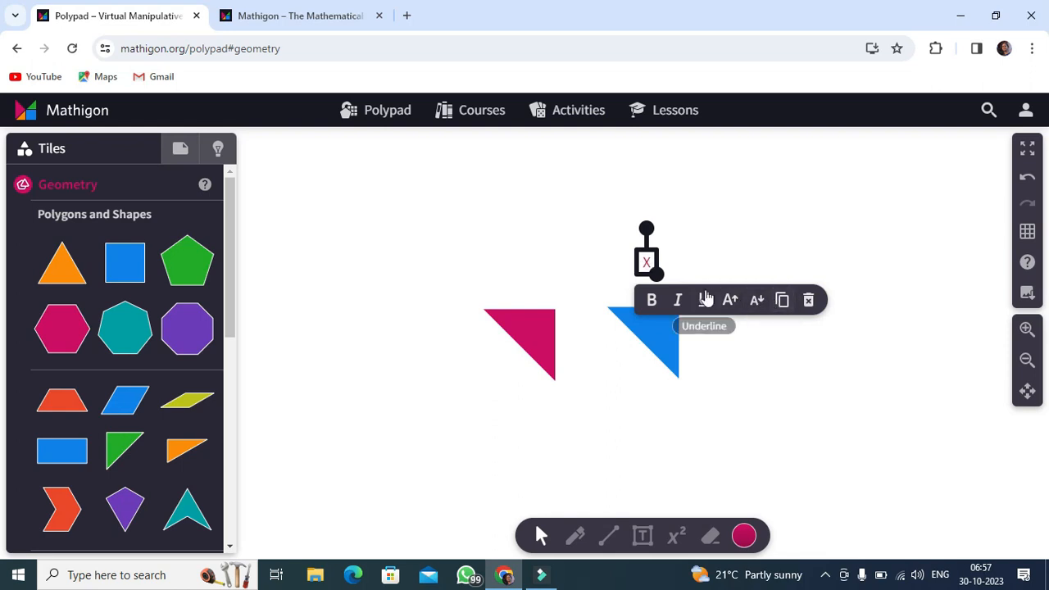
- Try enlarging and shrinking the "X" text, and delete it from the canvas
click(730, 301)
click(730, 301)
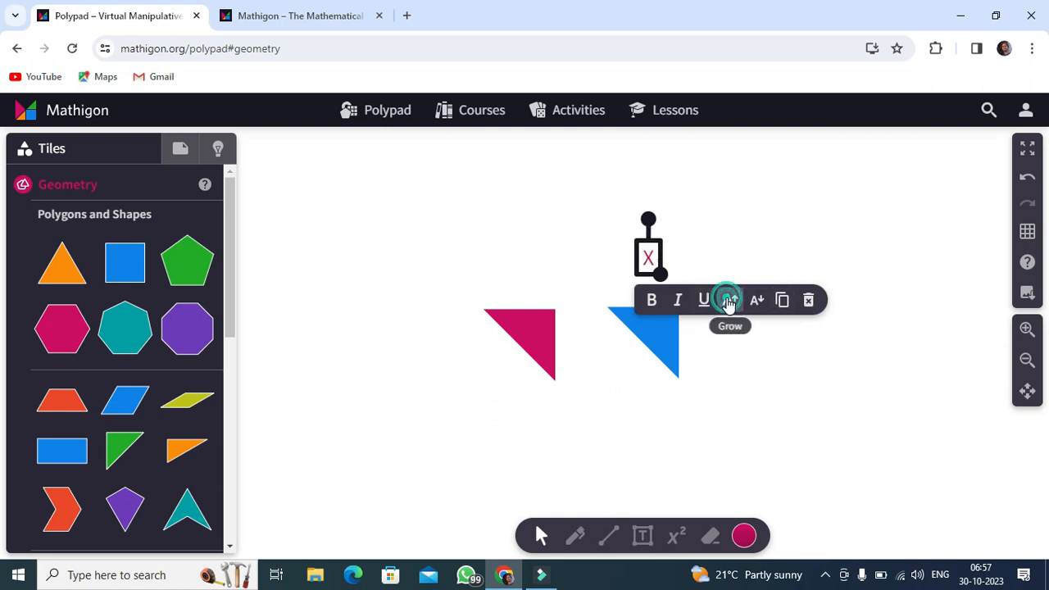
click(730, 301)
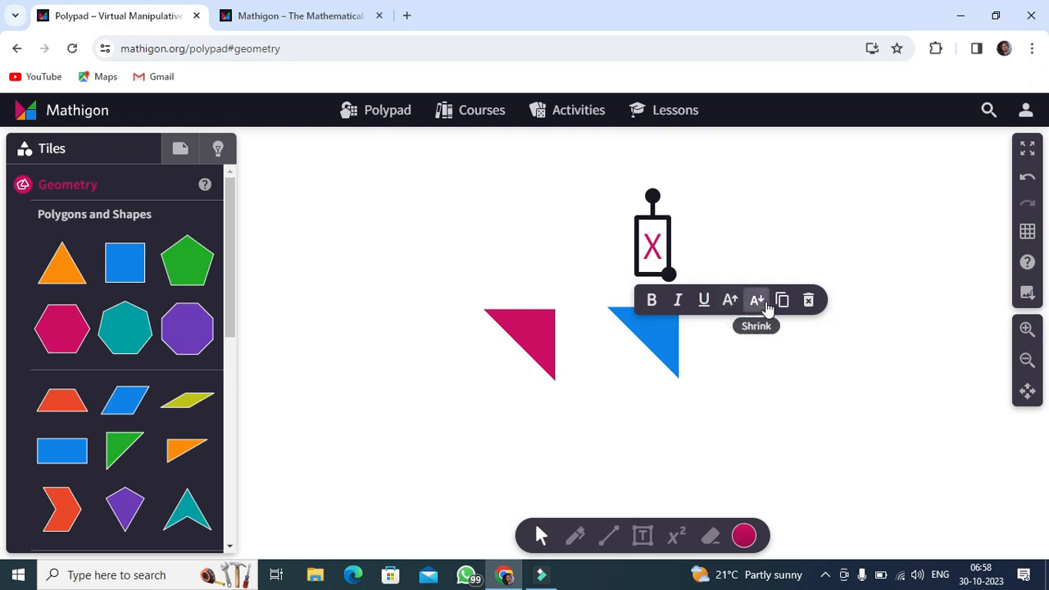
click(757, 303)
click(756, 303)
click(757, 303)
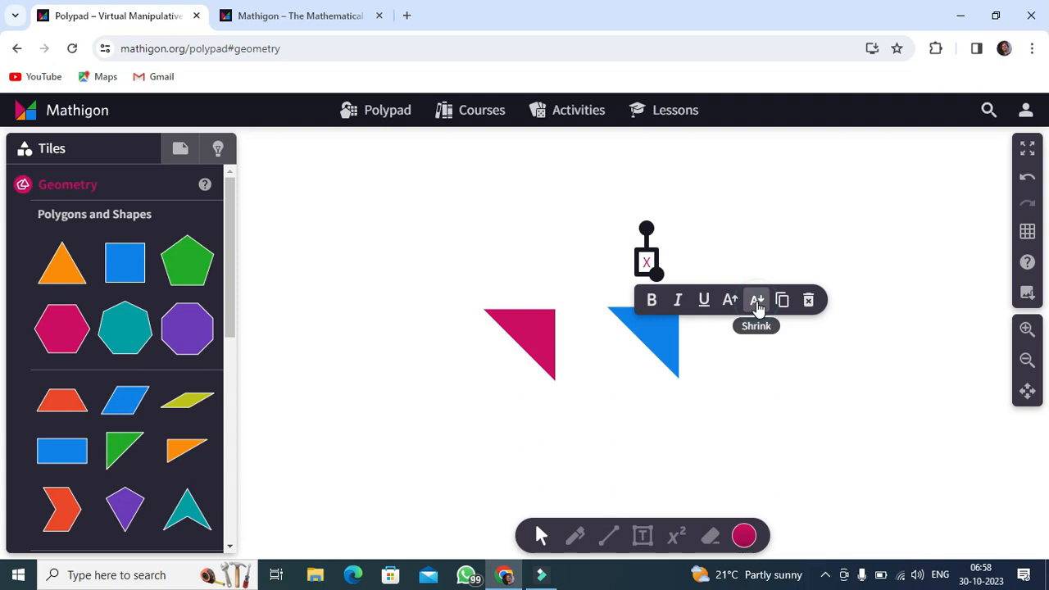
click(809, 302)
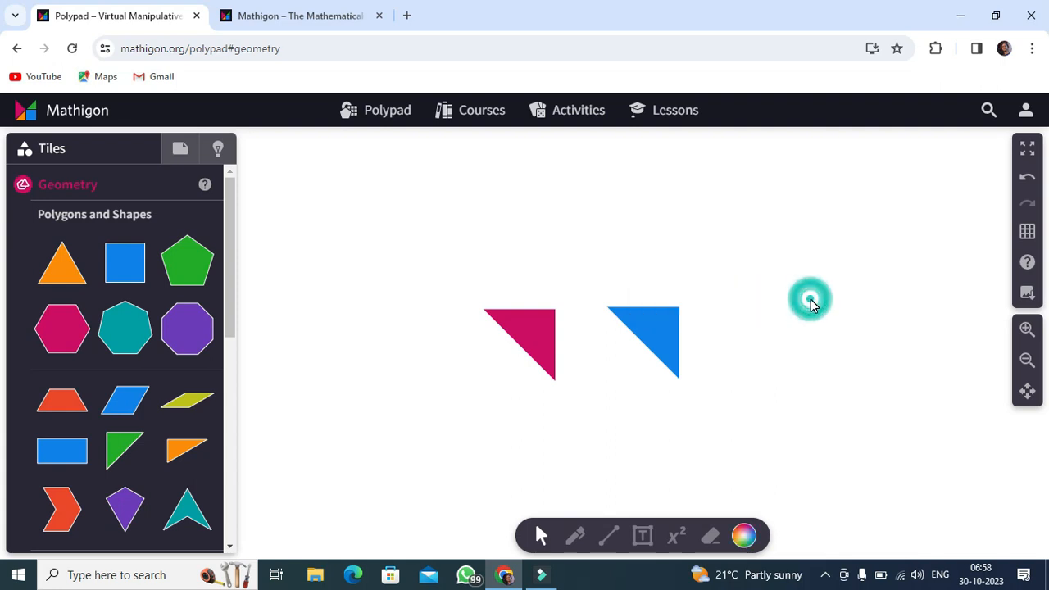
- Make the magenta triangle semi-transparent by setting its custom color's alpha value to 30
click(744, 537)
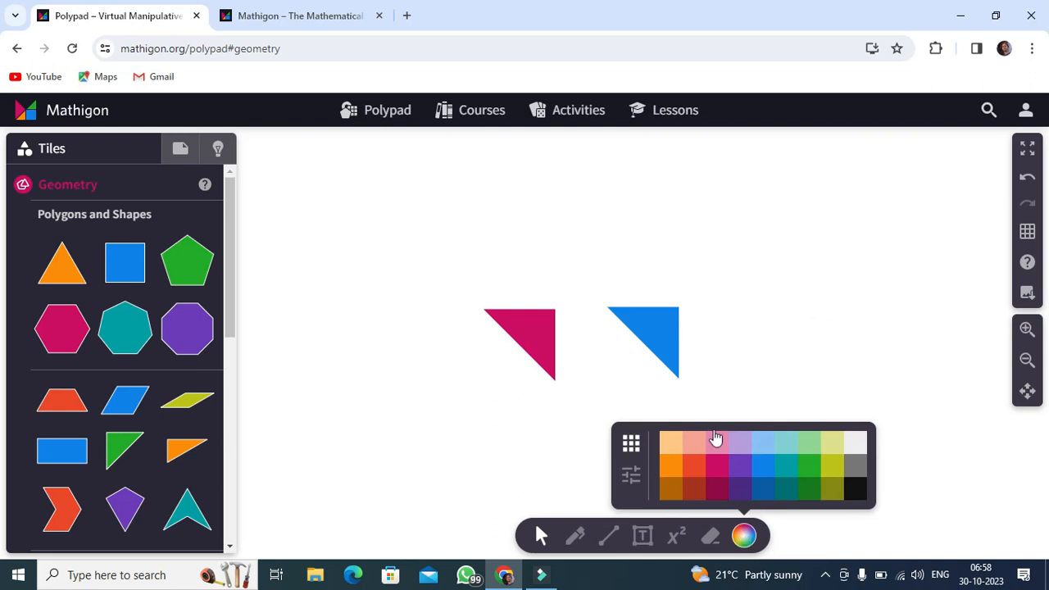
click(631, 477)
click(543, 356)
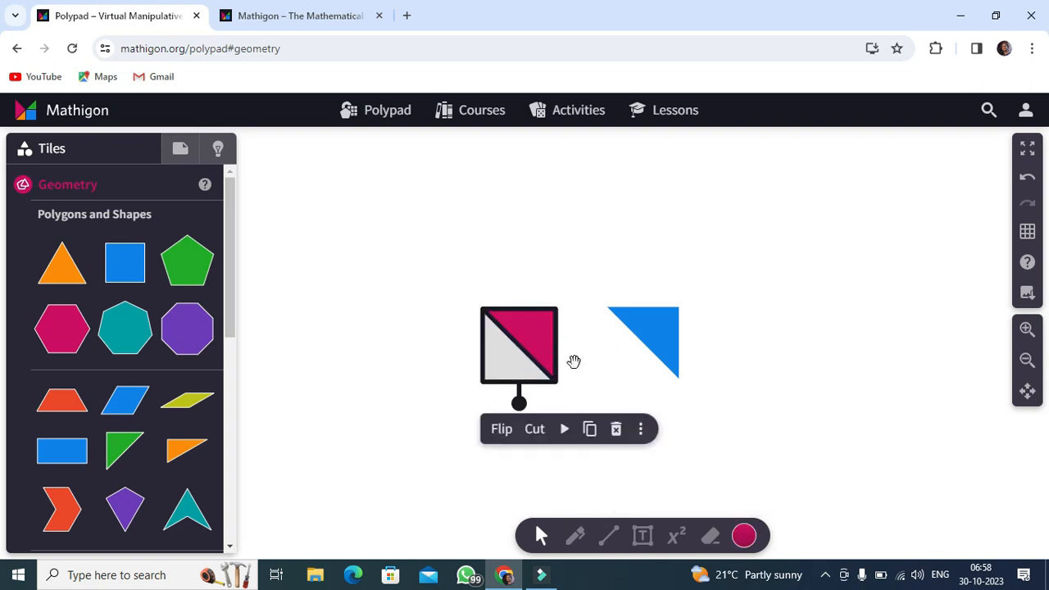
click(744, 539)
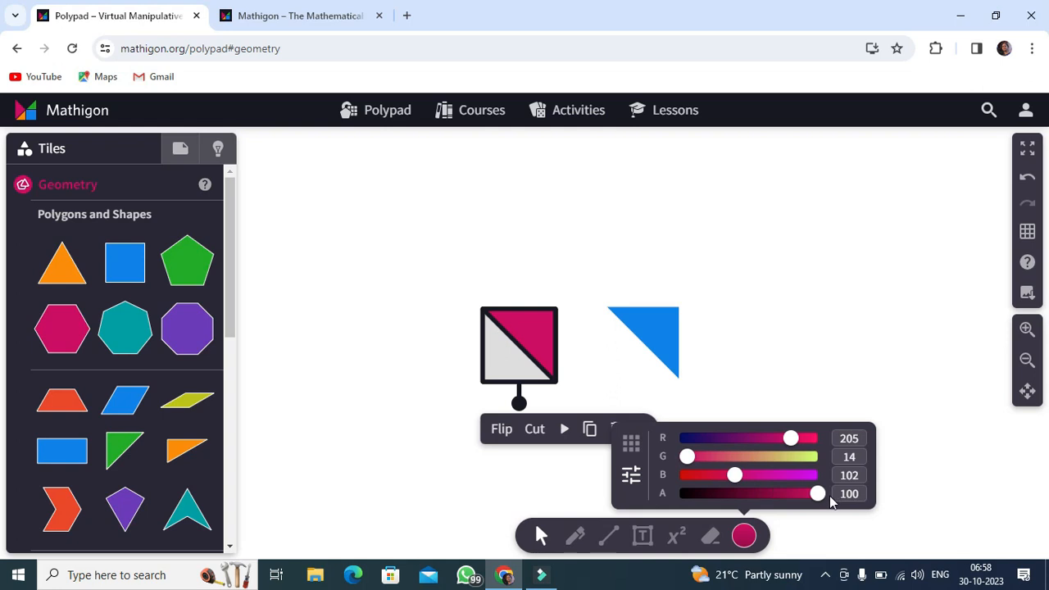
drag(818, 492, 721, 493)
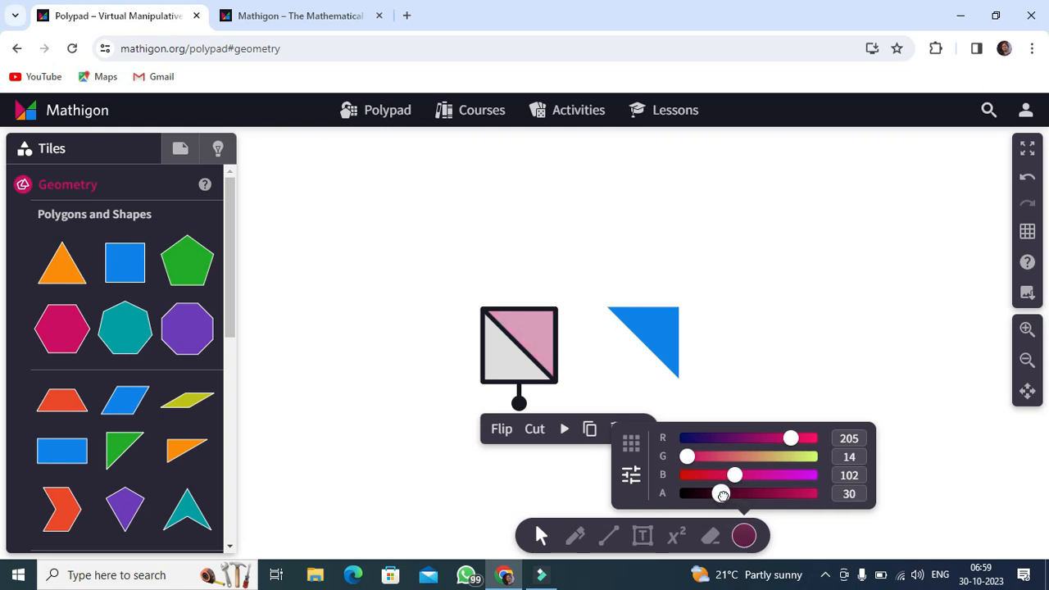
click(858, 321)
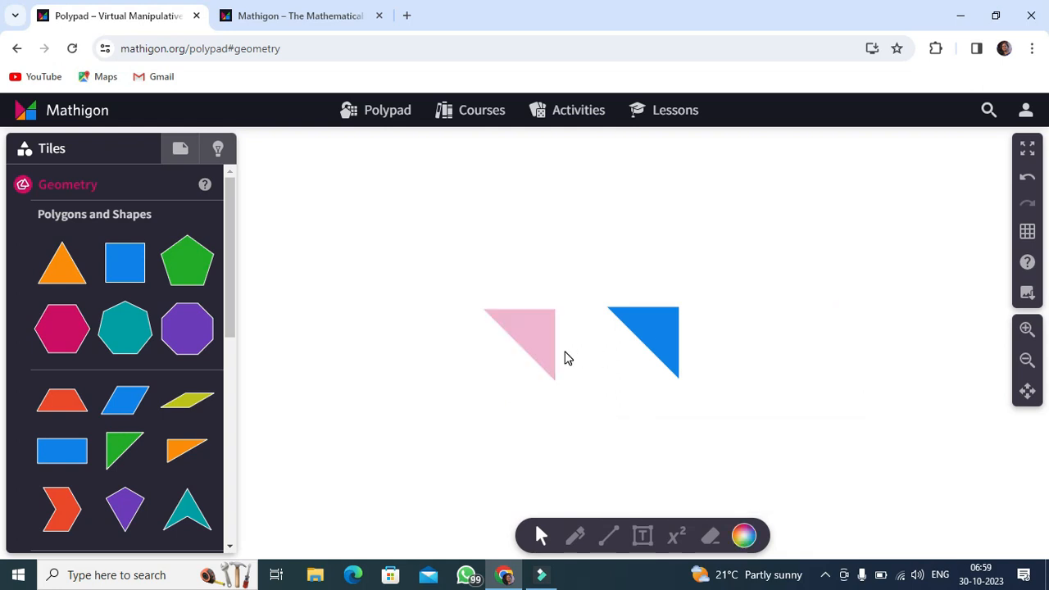
- Overlay the transparent pink triangle on the blue triangle and move it back to the blue one's left
click(530, 323)
drag(530, 323, 649, 321)
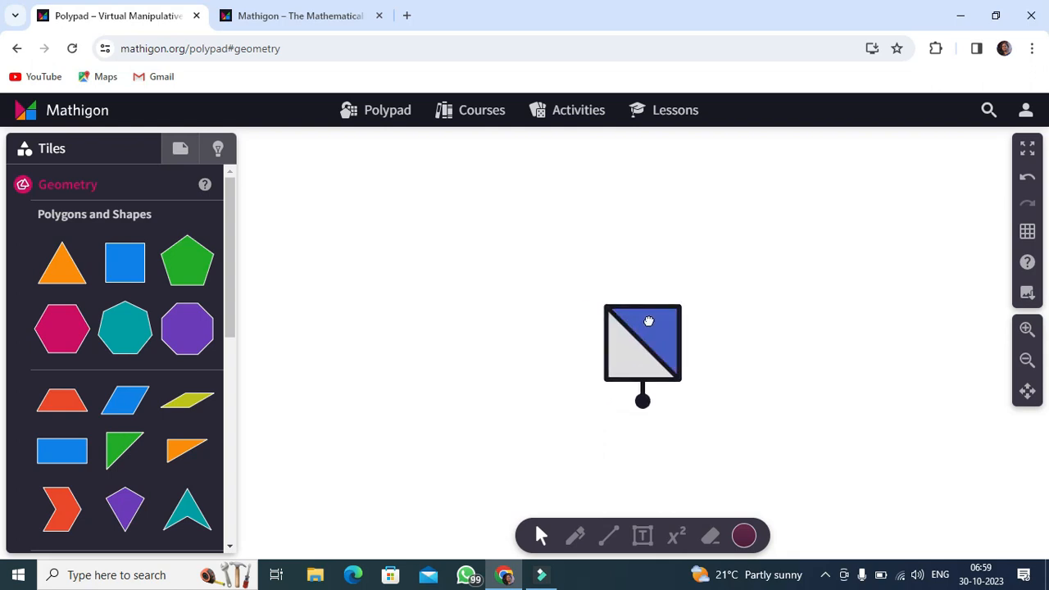
click(648, 321)
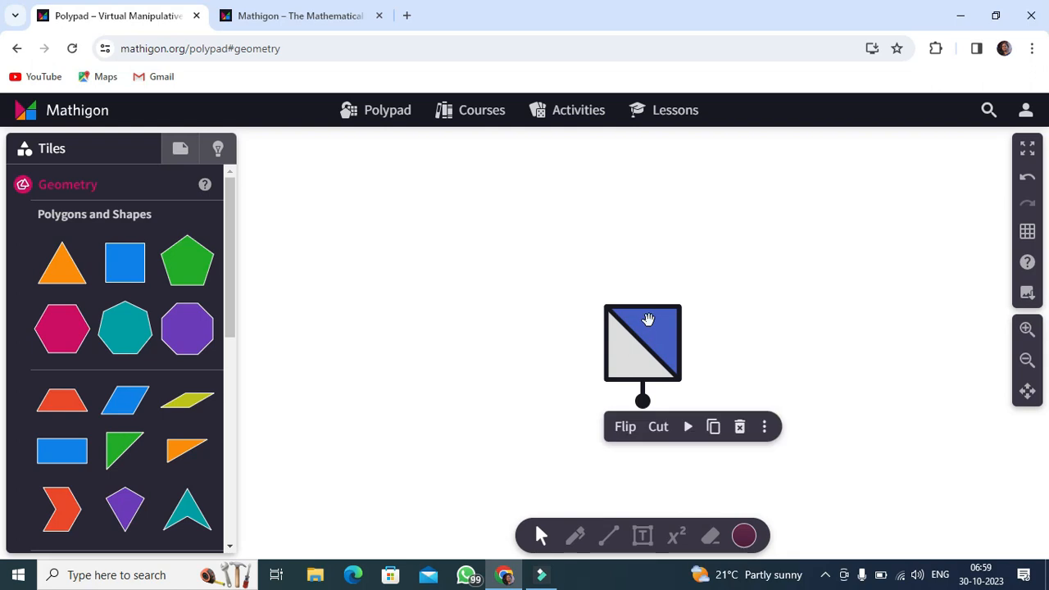
drag(648, 320, 548, 316)
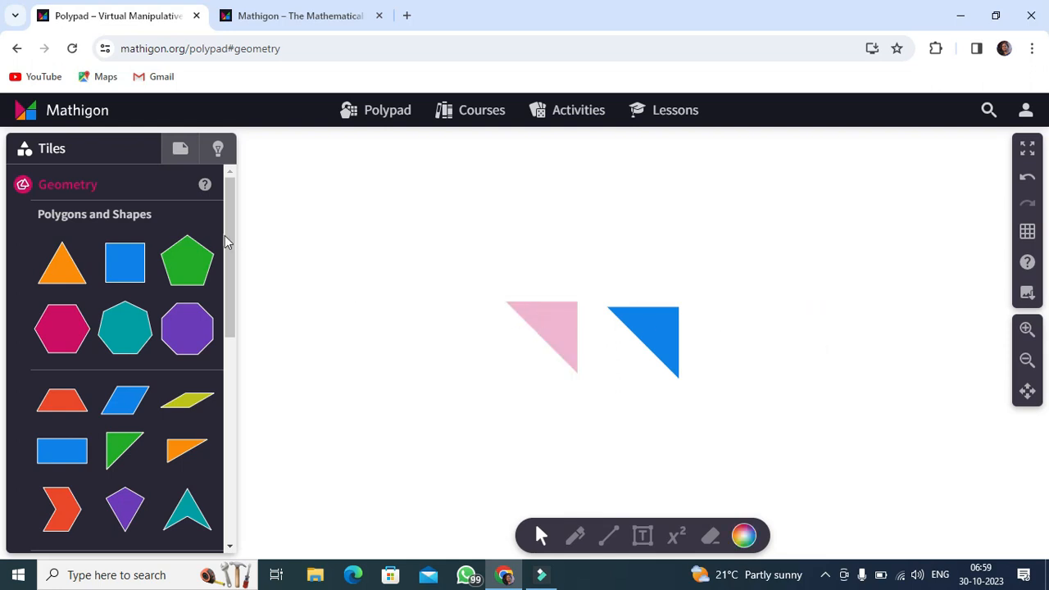
- Add a regular hexagon tile to the canvas and place it above and to the right of the blue triangle
mouse_move(229, 237)
mouse_down()
mouse_move(232, 265)
mouse_move(232, 226)
mouse_up()
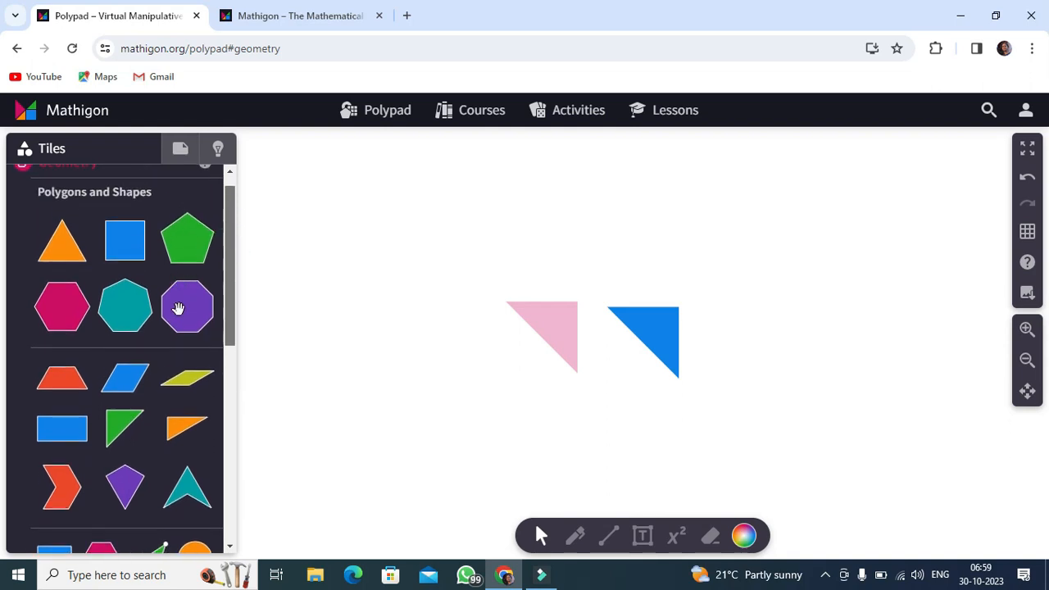
click(72, 304)
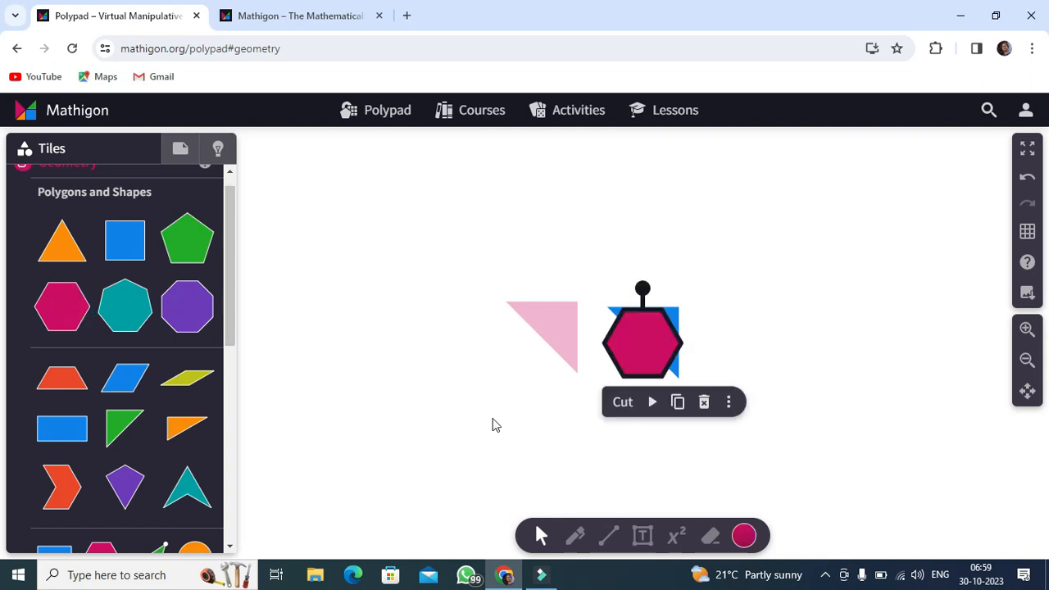
drag(645, 332, 770, 259)
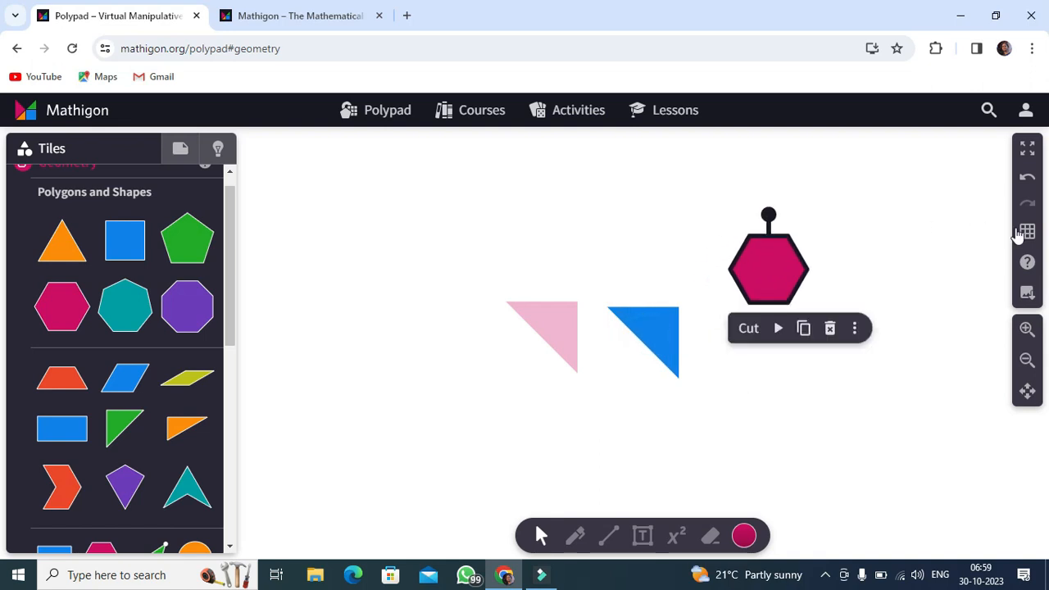
- Show the canvas in fullscreen and set the hexagon's scale to 3
click(1029, 152)
click(628, 446)
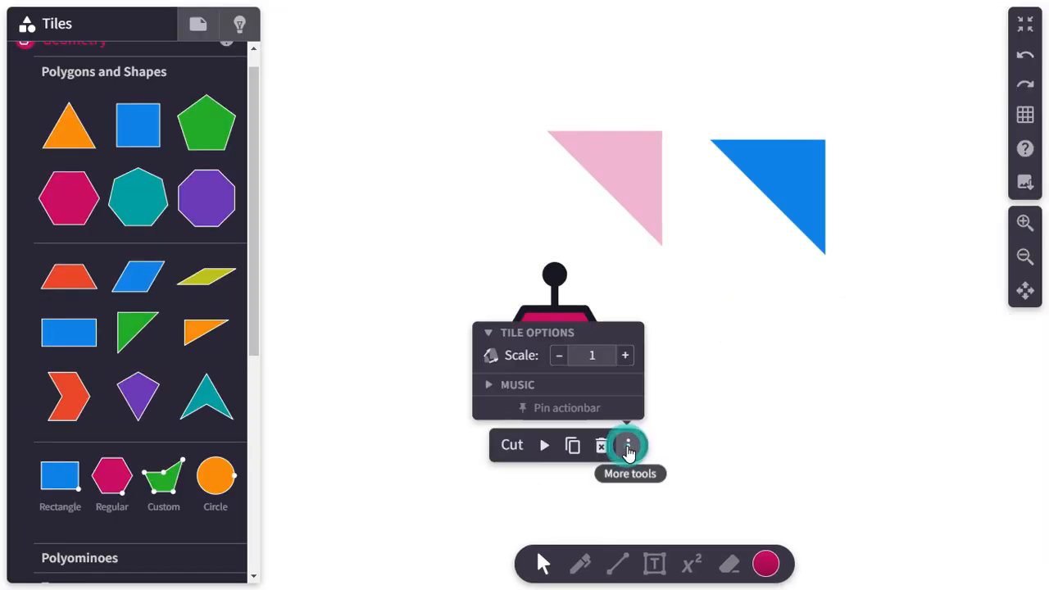
click(598, 354)
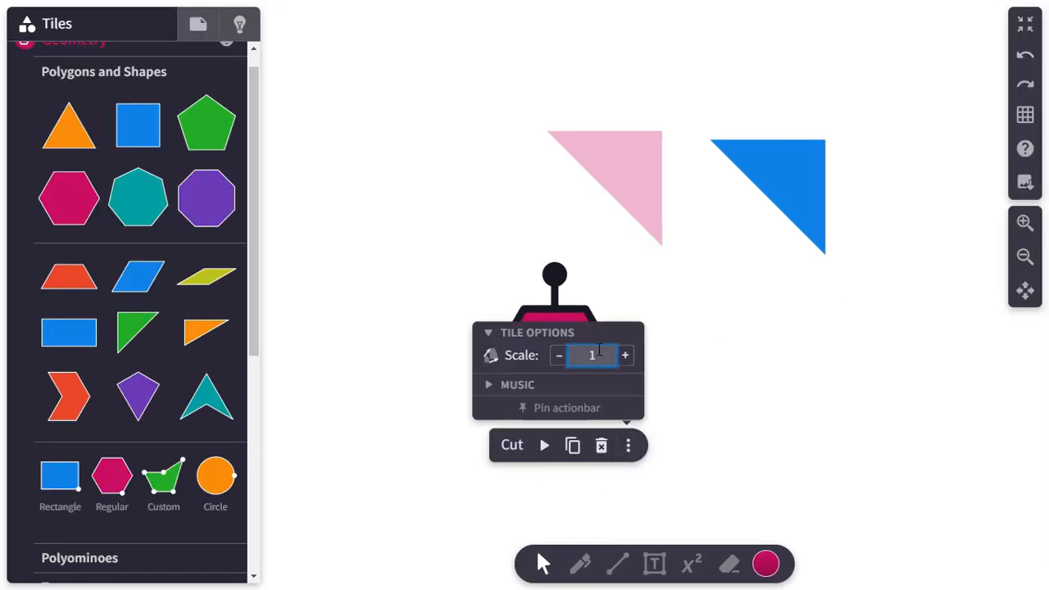
text(3)
key(Return)
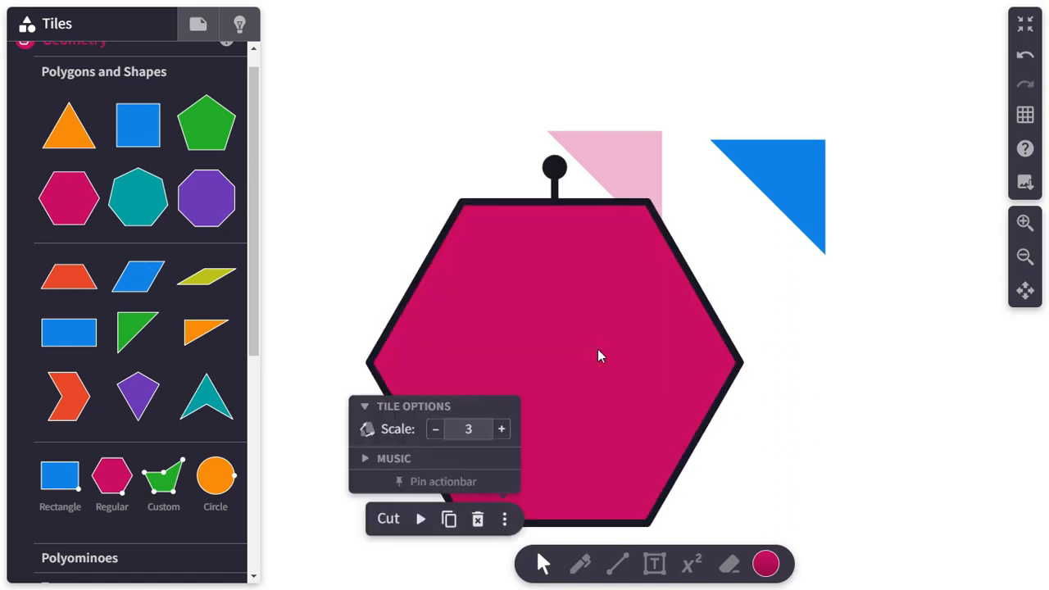
click(775, 424)
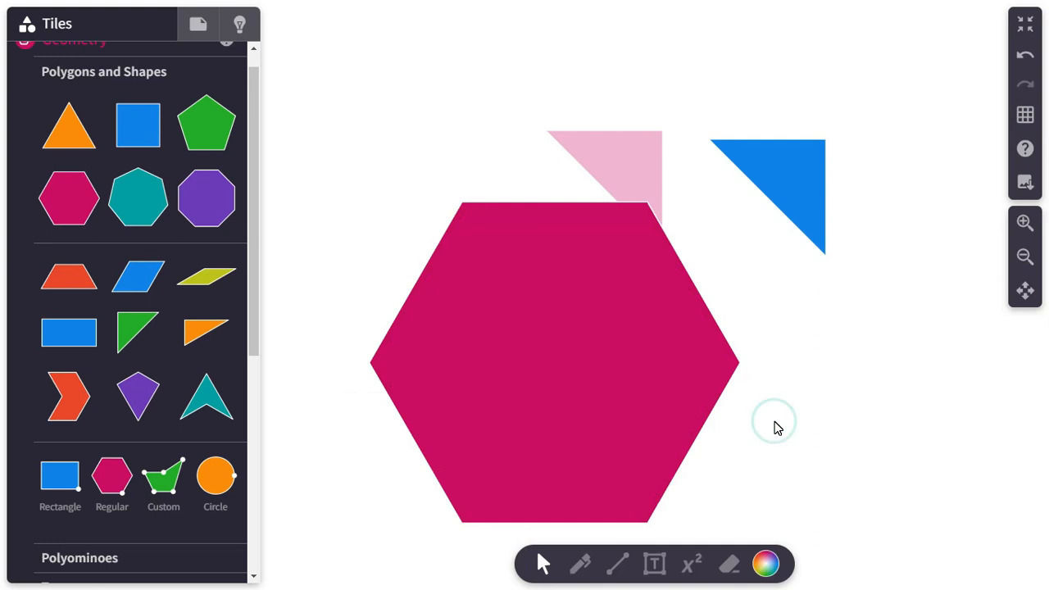
click(572, 468)
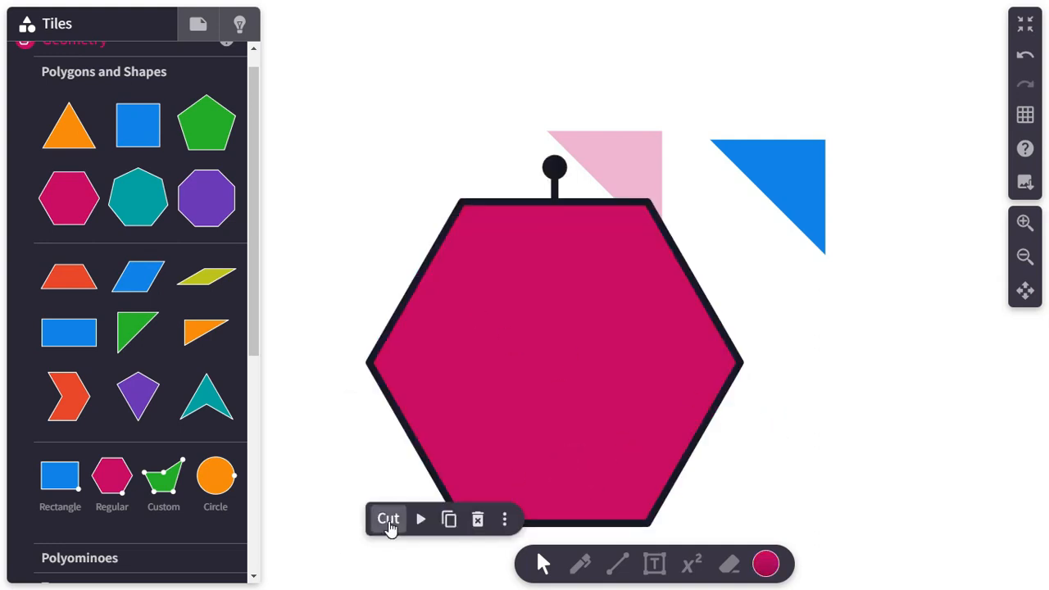
click(389, 524)
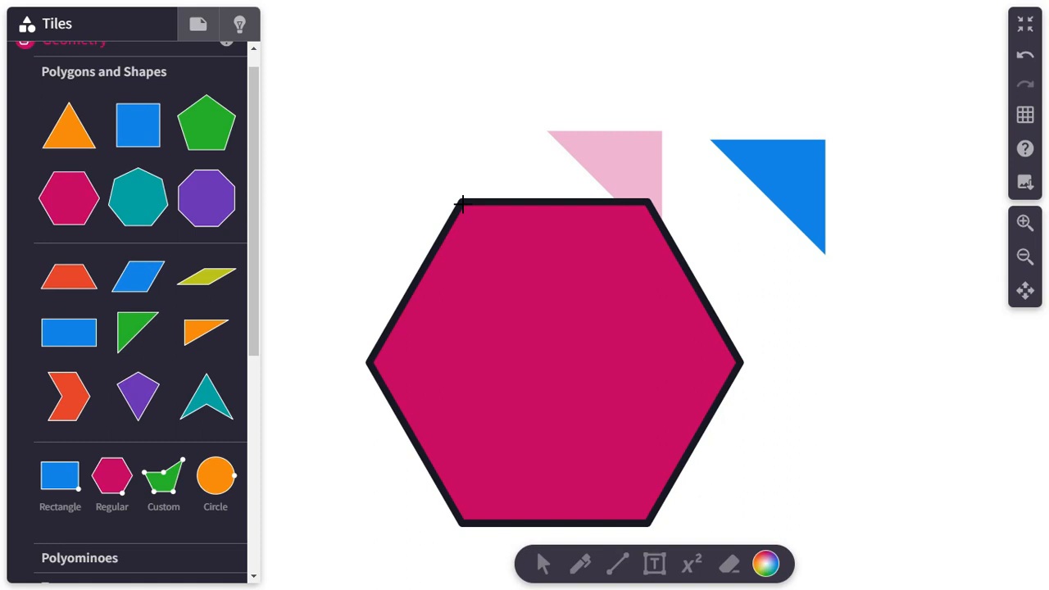
key(Escape)
click(525, 327)
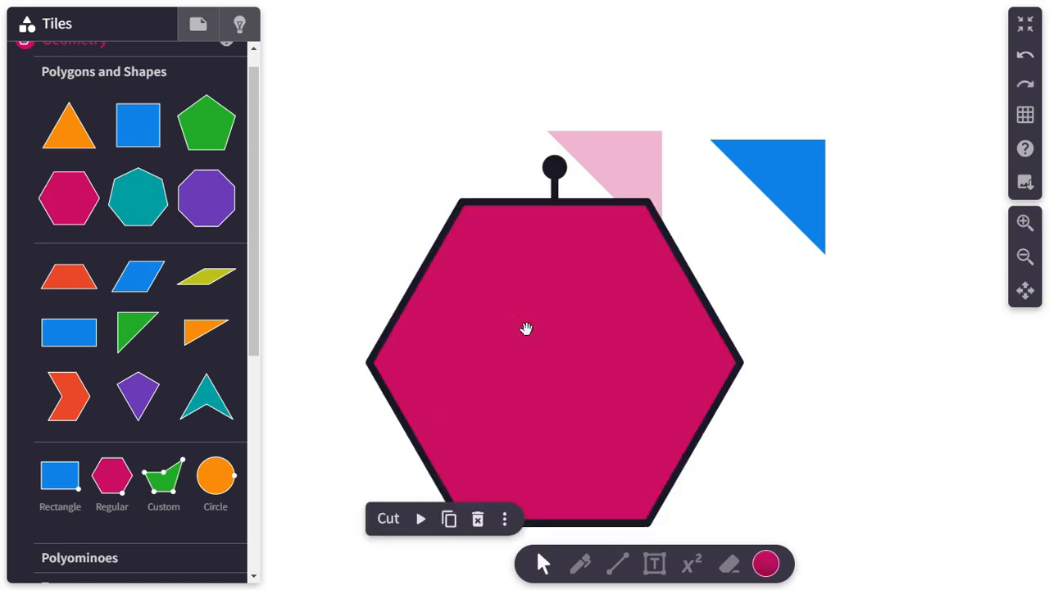
click(388, 519)
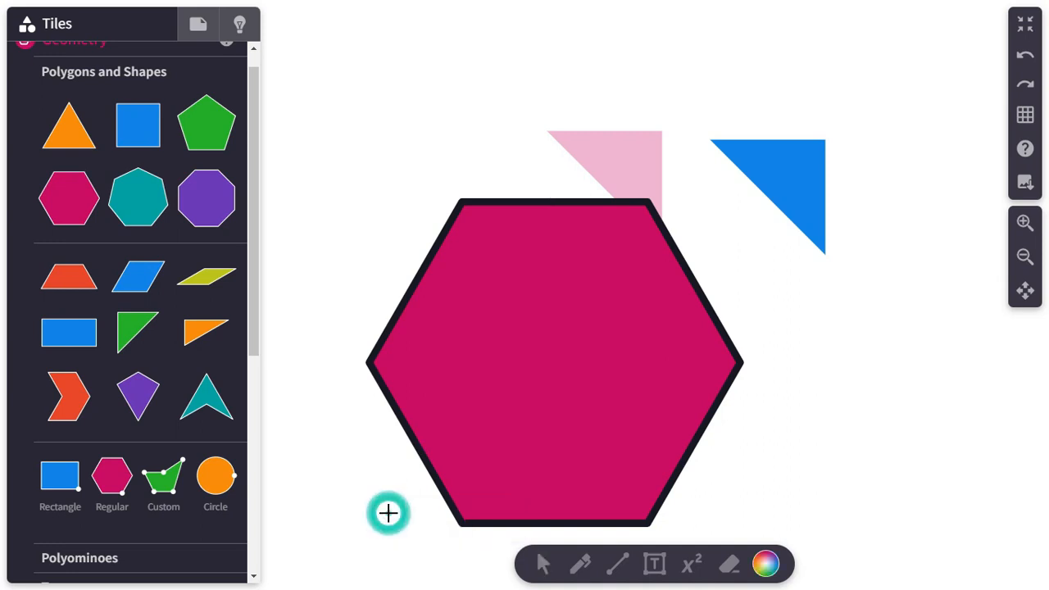
click(461, 203)
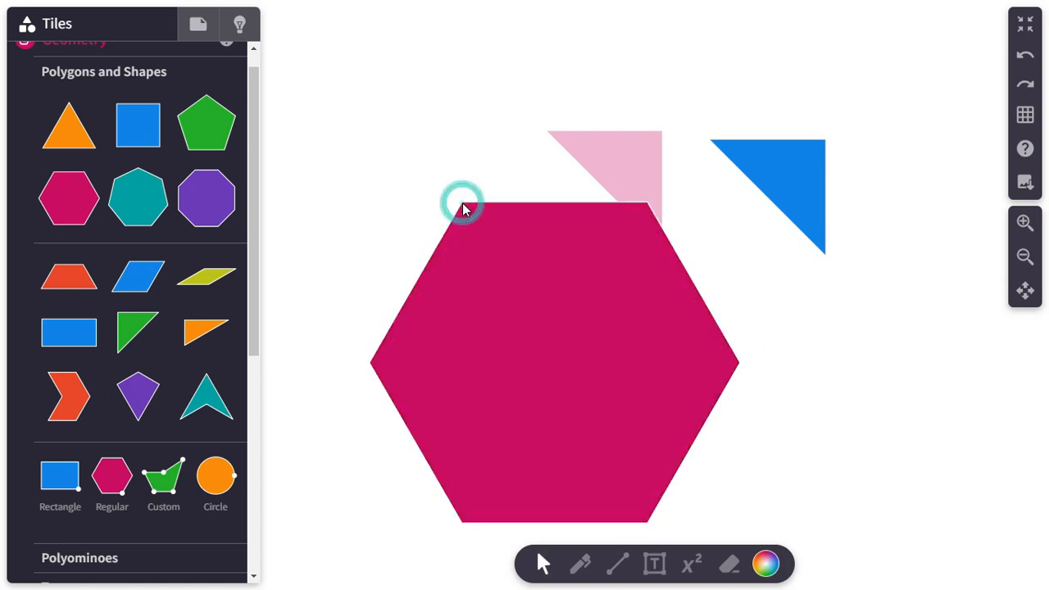
- Move the hexagon up, cut it from its upper-left vertex to about its lower-left vertex, and pull the left piece away
click(462, 204)
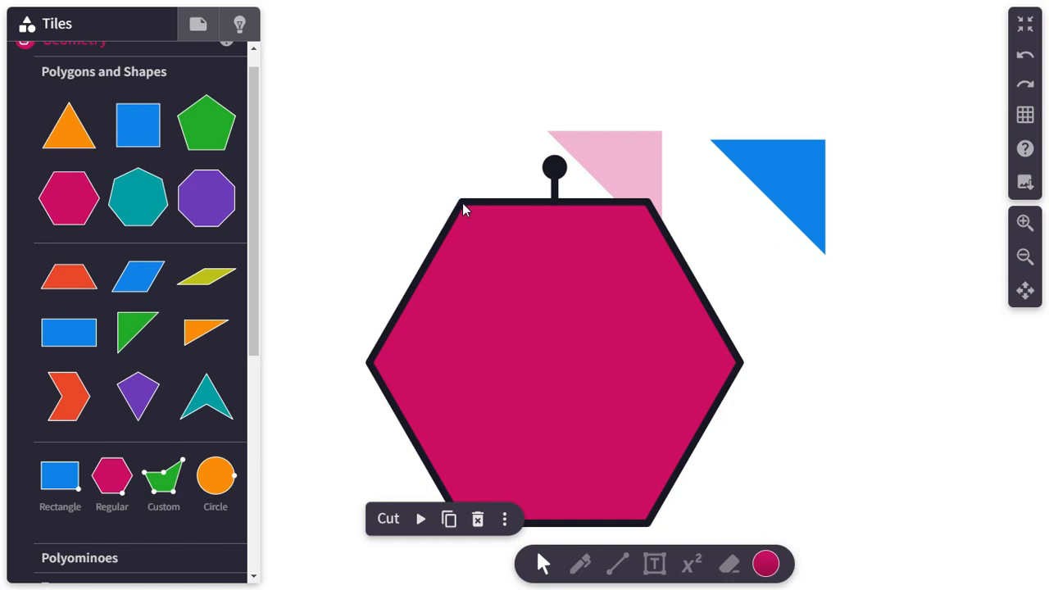
drag(463, 203, 440, 100)
click(364, 450)
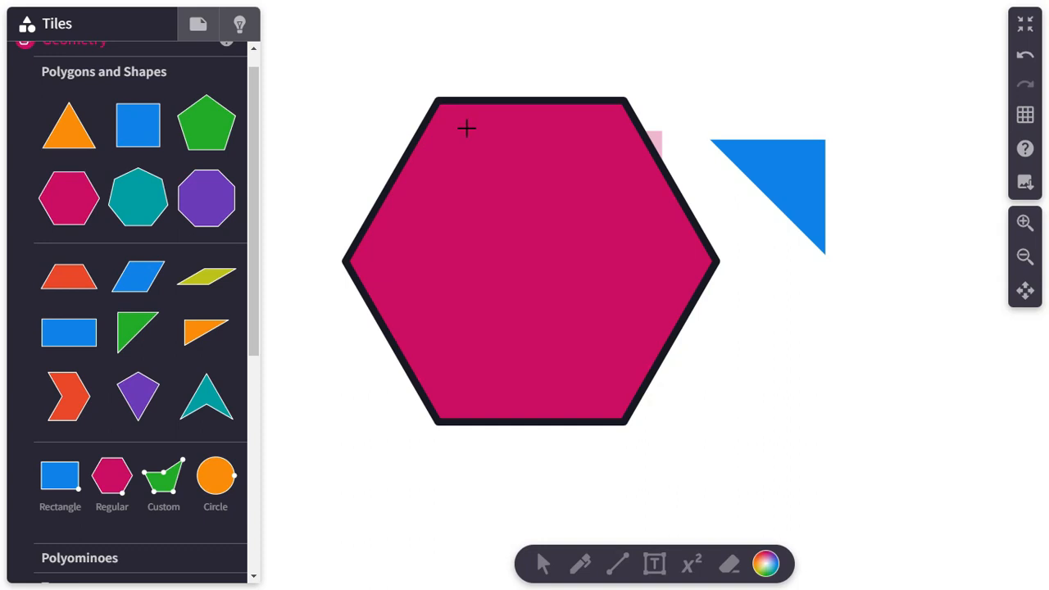
drag(439, 100, 446, 429)
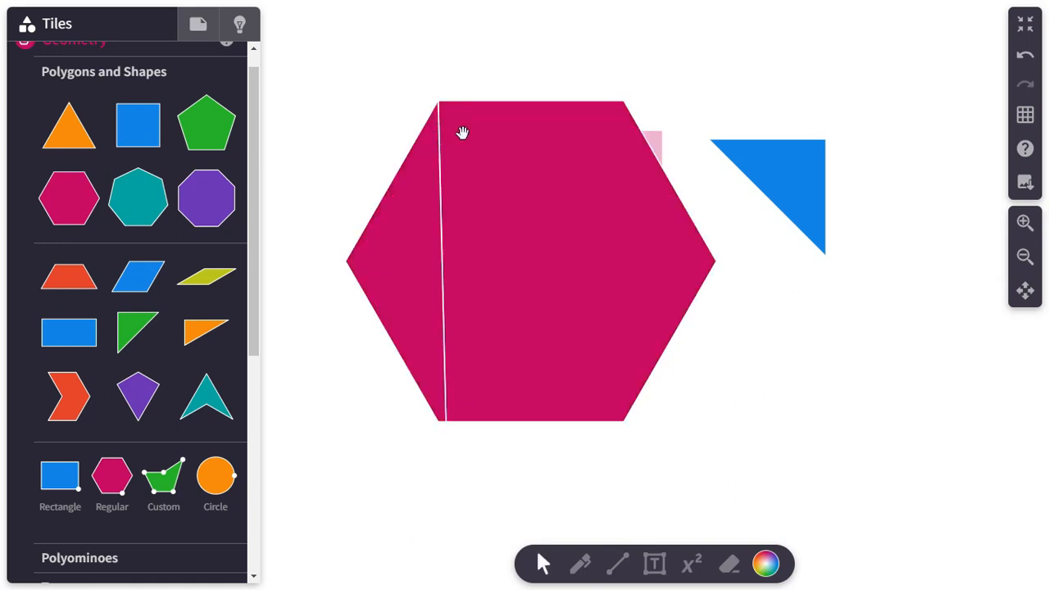
drag(411, 237, 389, 238)
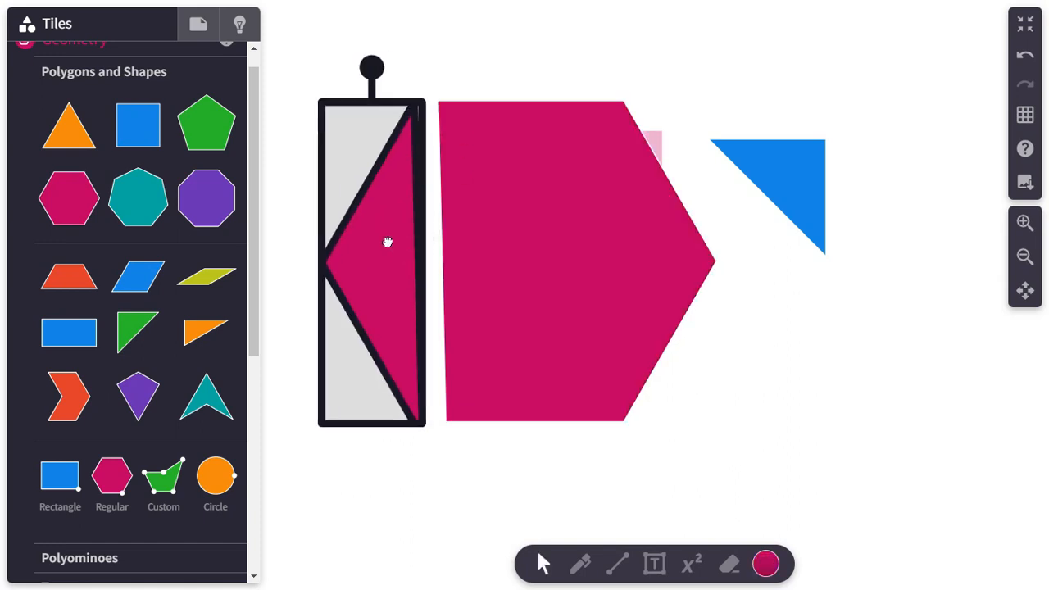
- Cut the larger hexagon piece from its upper-left vertex to the lower-right vertex and to the right vertex
click(510, 314)
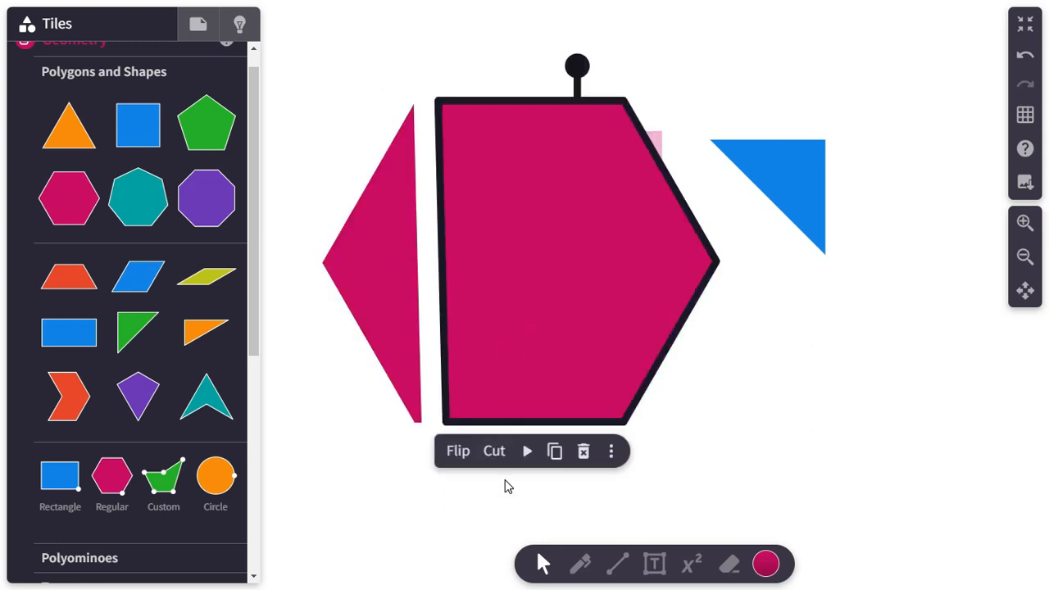
click(495, 453)
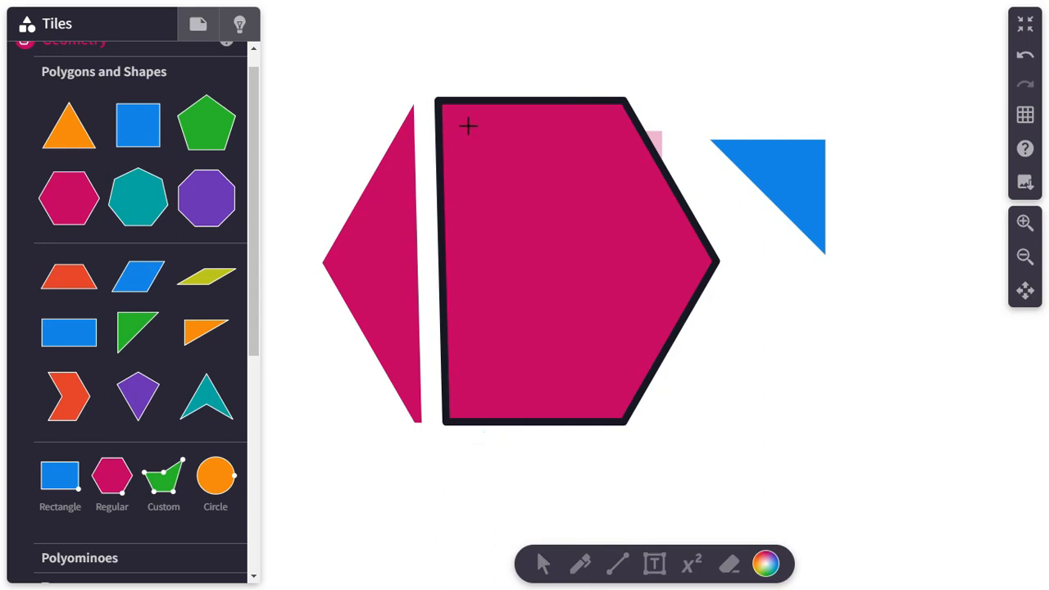
drag(441, 99, 623, 415)
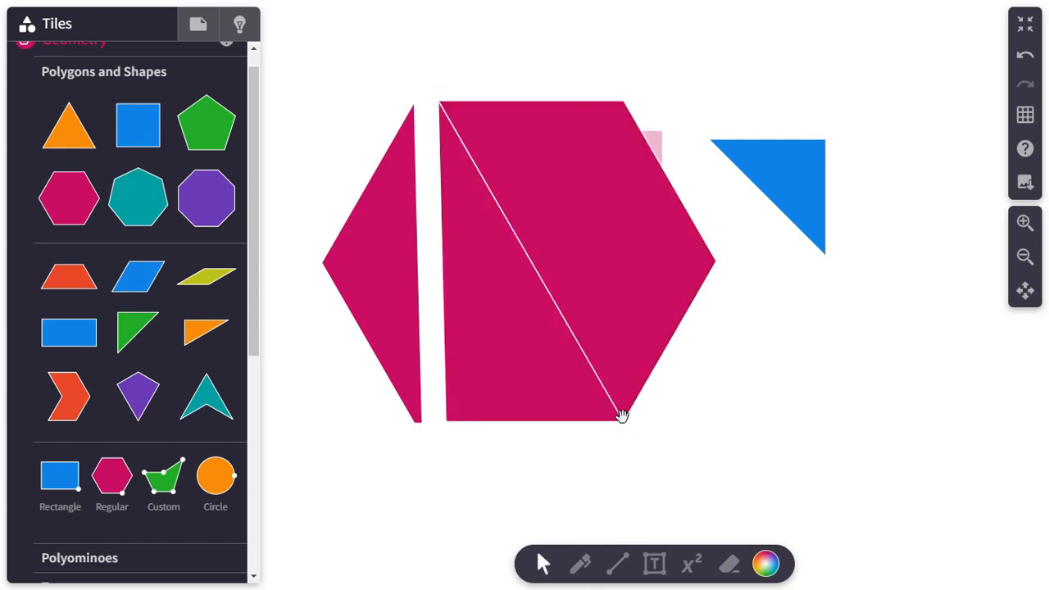
click(611, 288)
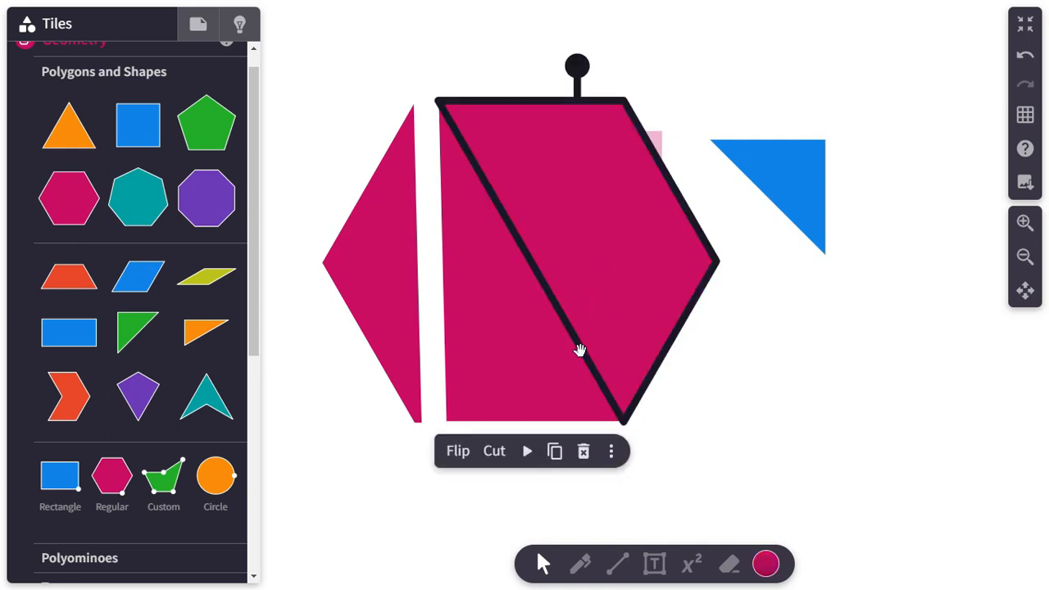
click(494, 453)
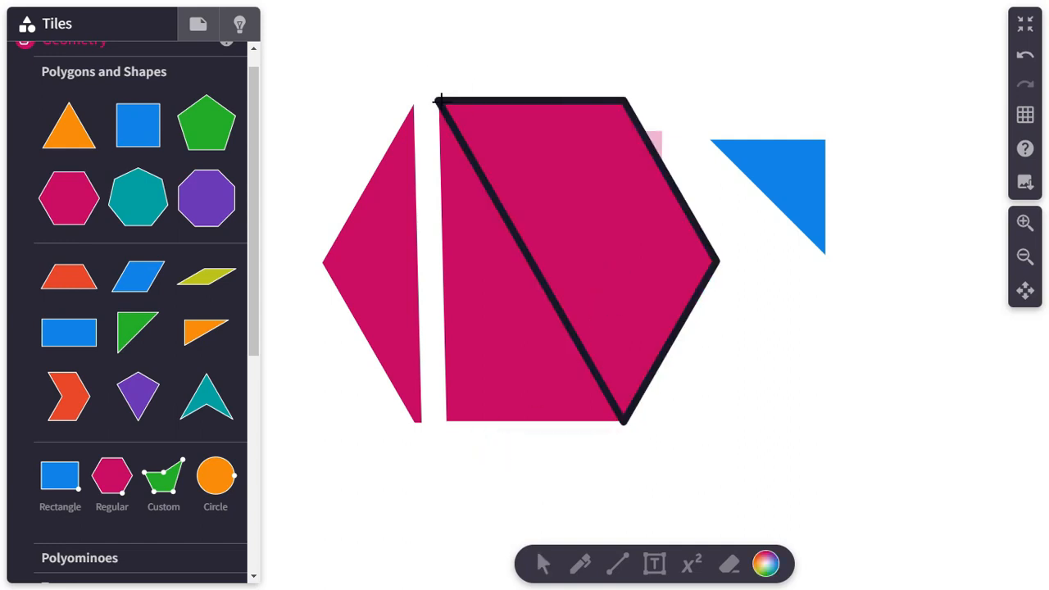
drag(441, 102, 713, 262)
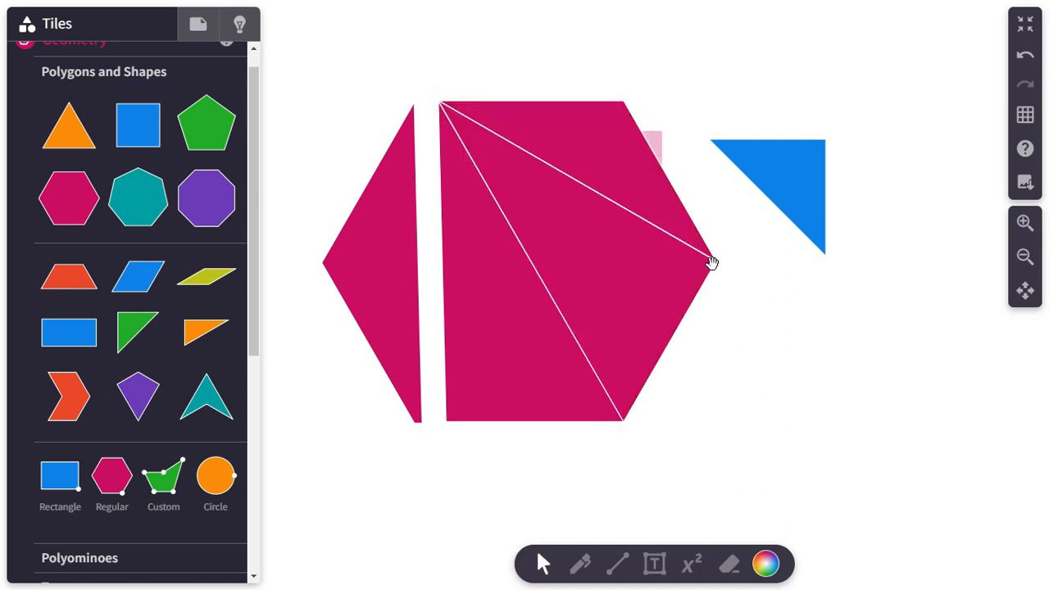
- Pull the lower and upper hexagon pieces slightly away from the middle piece
drag(477, 308, 474, 326)
click(574, 143)
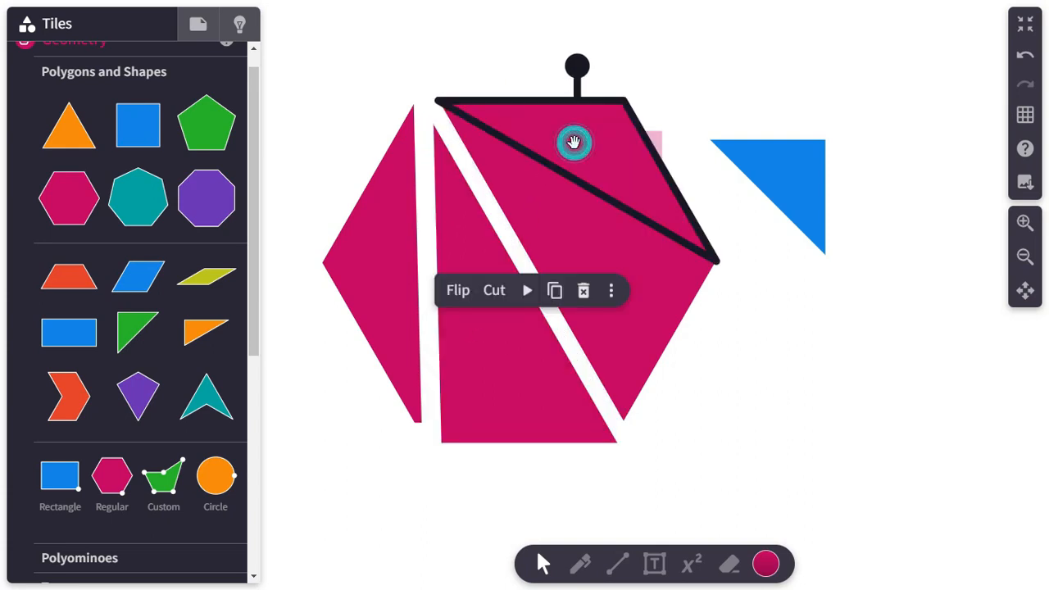
drag(573, 143, 582, 129)
- Delete the blue triangle and the transparent pink triangle from the canvas
click(806, 176)
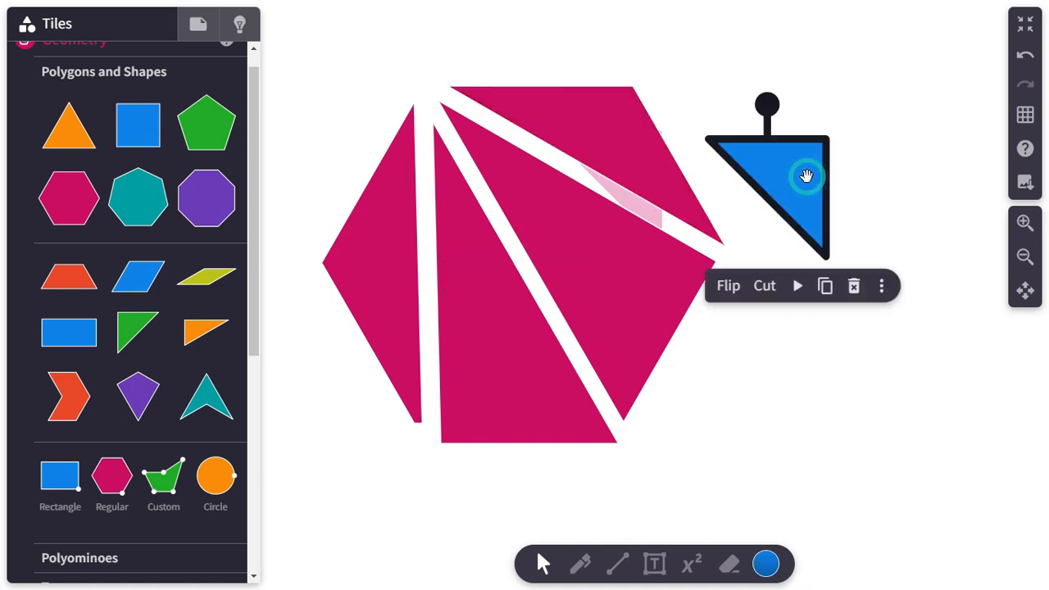
click(854, 289)
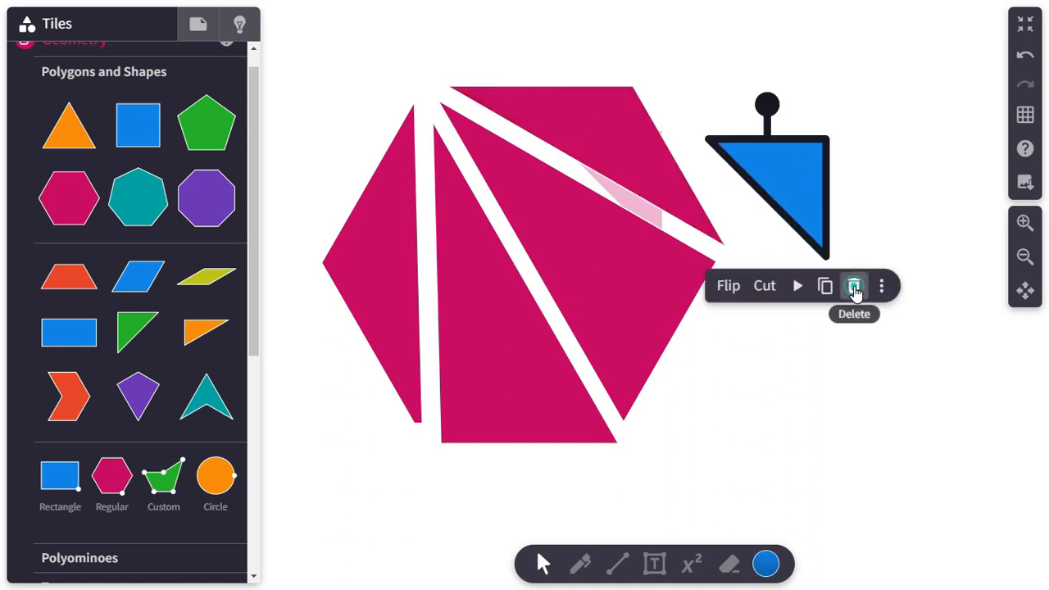
click(651, 217)
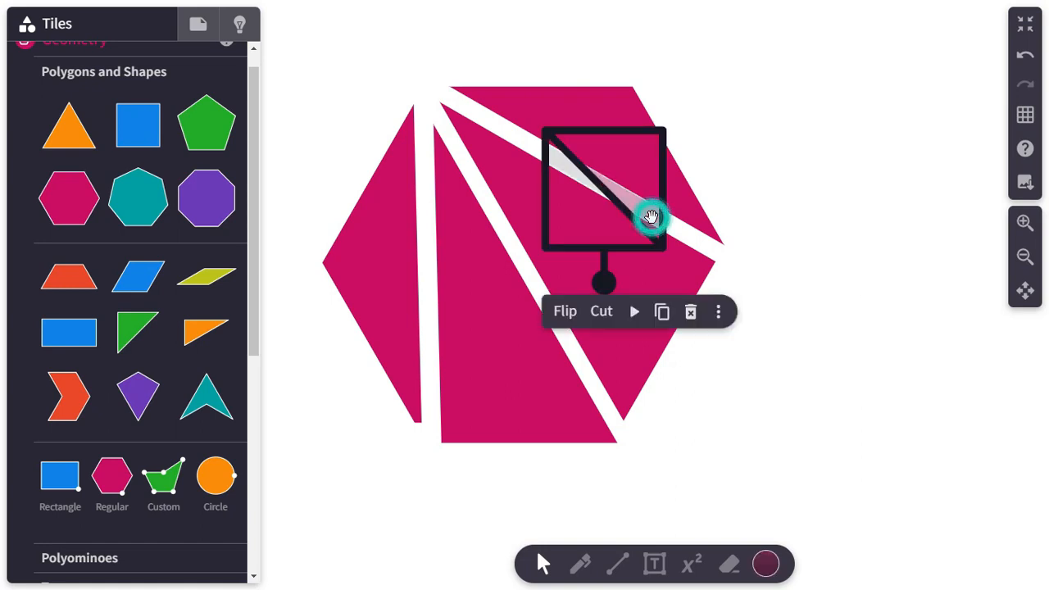
click(690, 312)
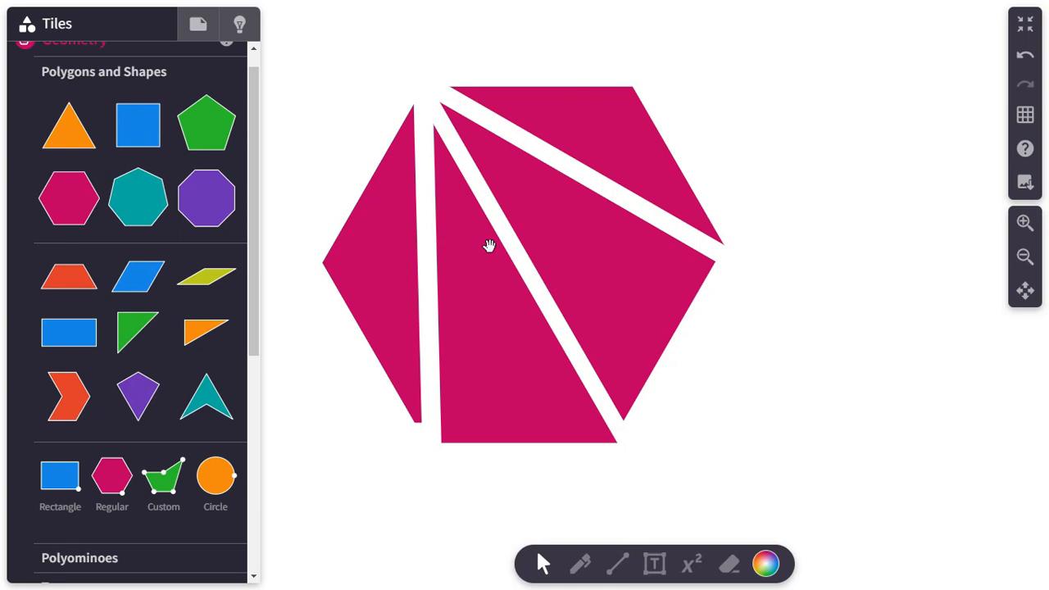
- Fit the four cut pieces back together along their edges into a full hexagon
drag(391, 232, 405, 254)
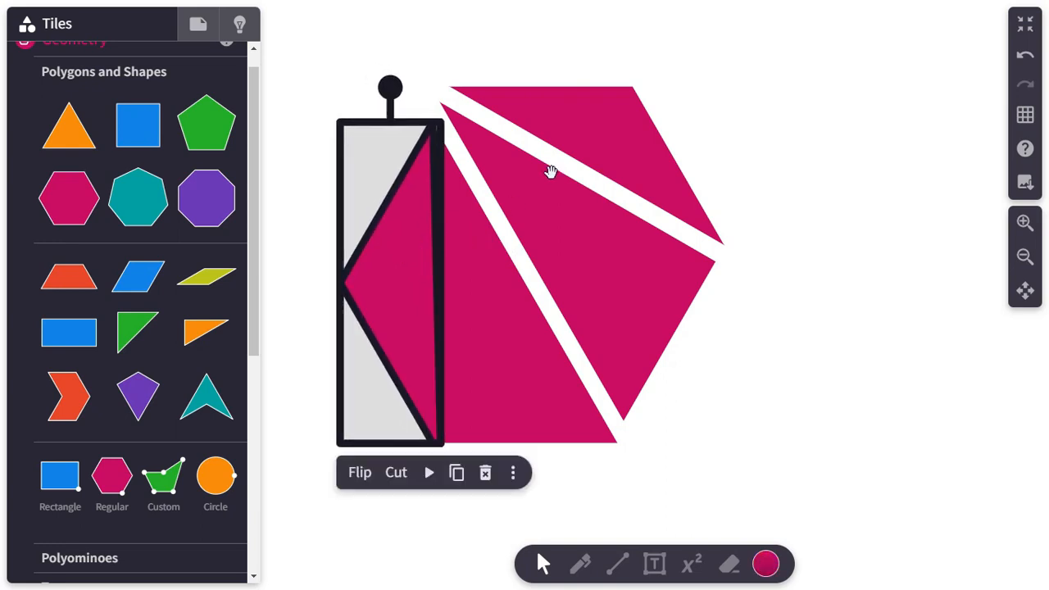
click(552, 212)
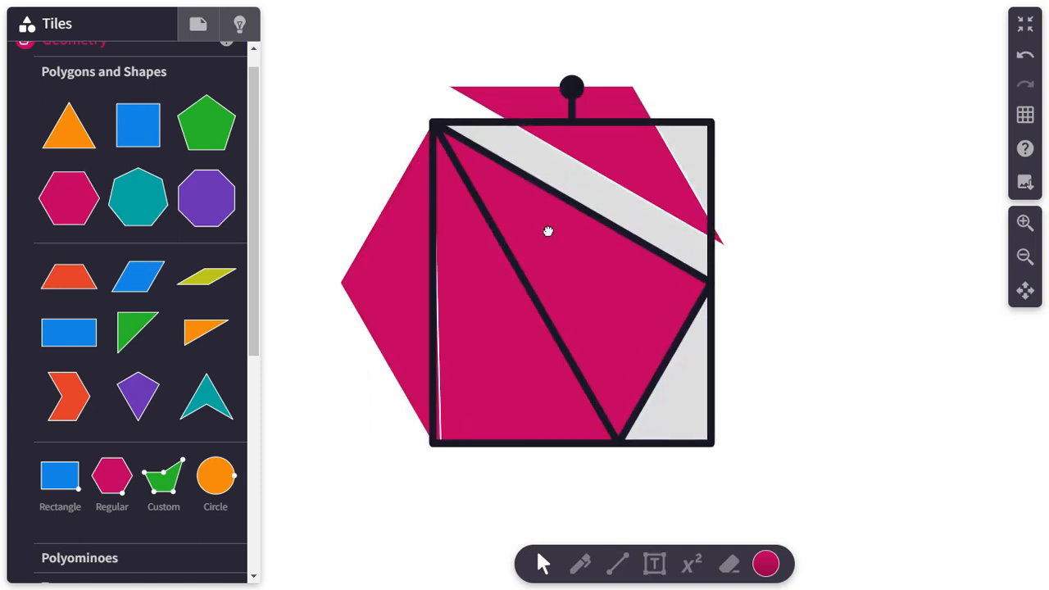
click(597, 140)
drag(597, 169, 592, 177)
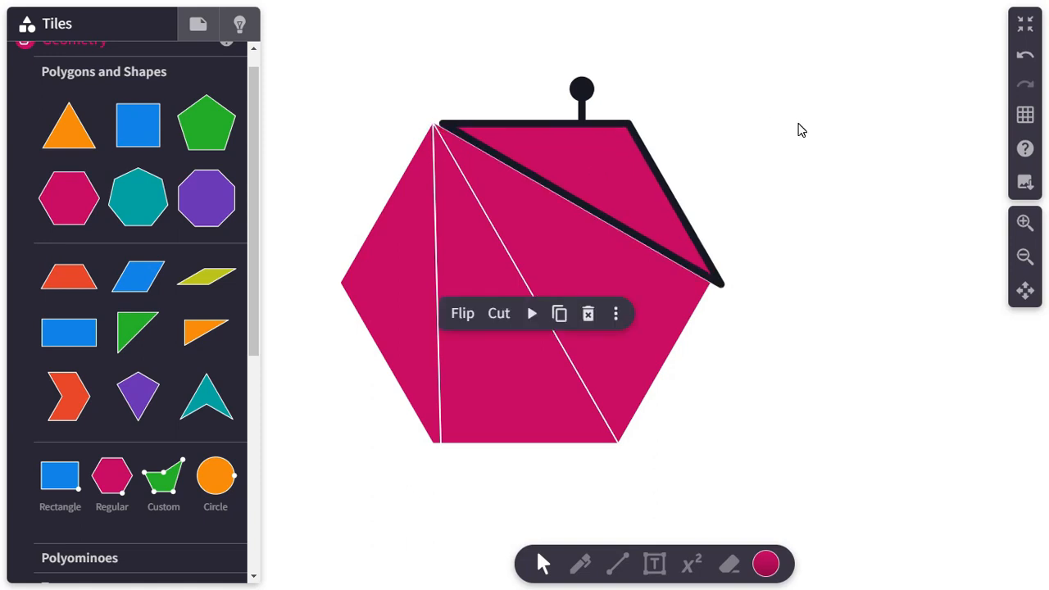
click(802, 131)
click(623, 172)
drag(622, 172, 615, 172)
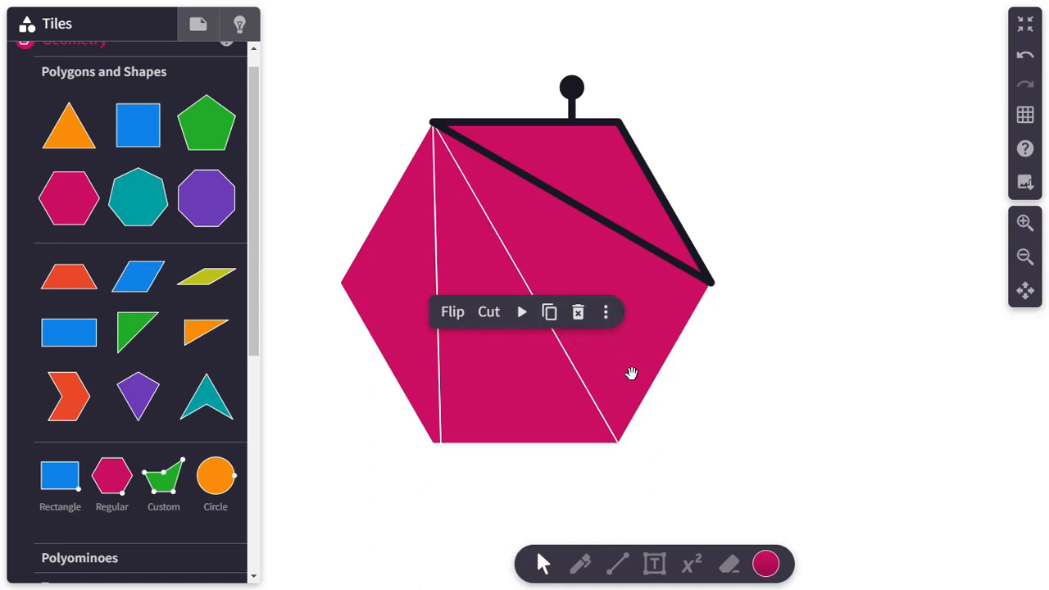
click(801, 416)
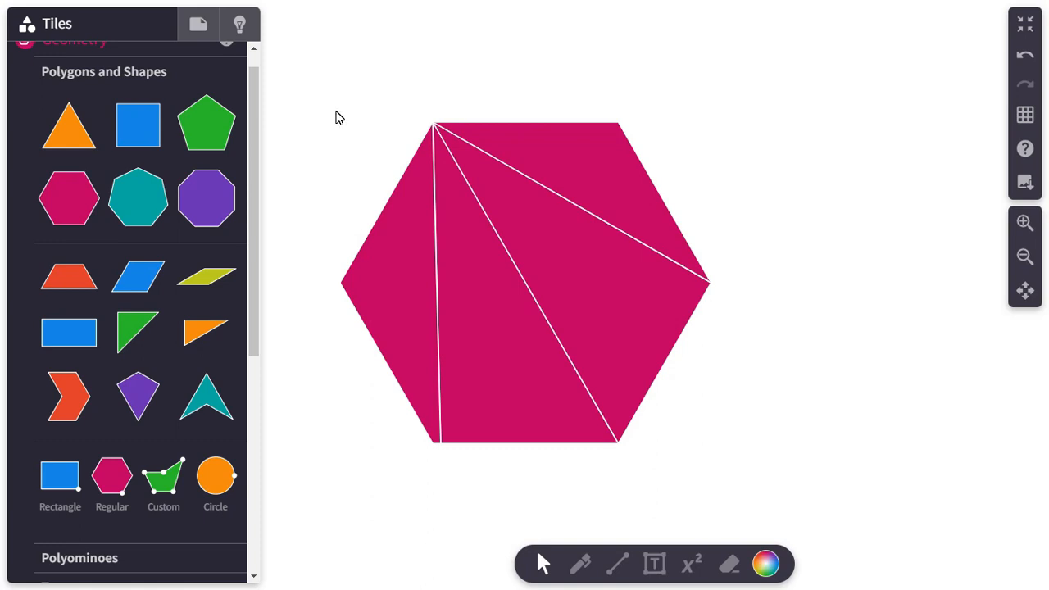
- Group all four hexagon pieces and move the group up and to the right
drag(324, 105, 763, 461)
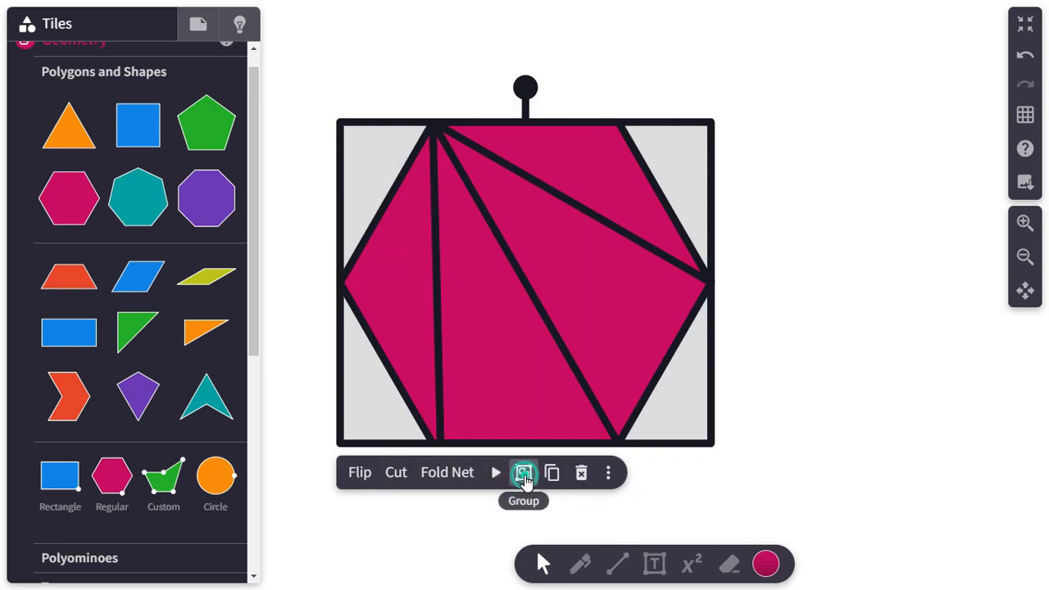
click(524, 476)
click(770, 356)
drag(536, 276, 564, 244)
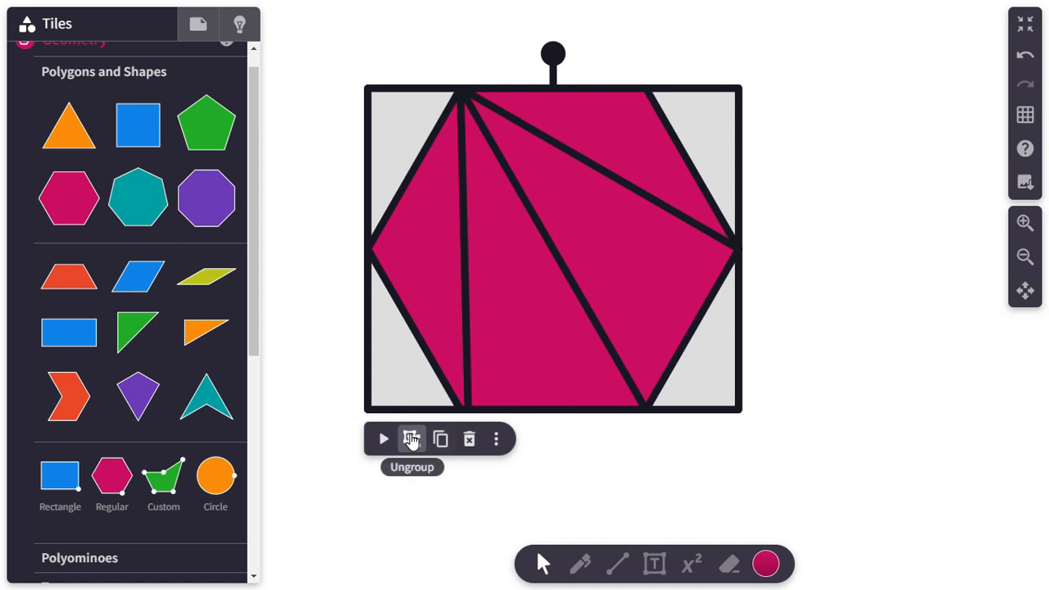
- Ungroup the hexagon and move its right, left and lower pieces apart
click(411, 441)
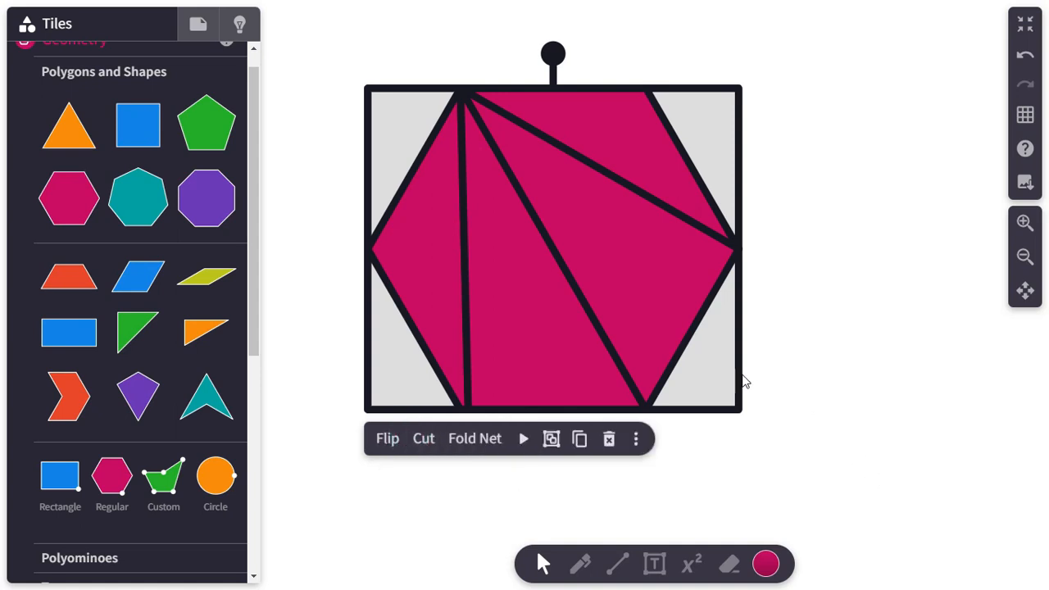
click(826, 375)
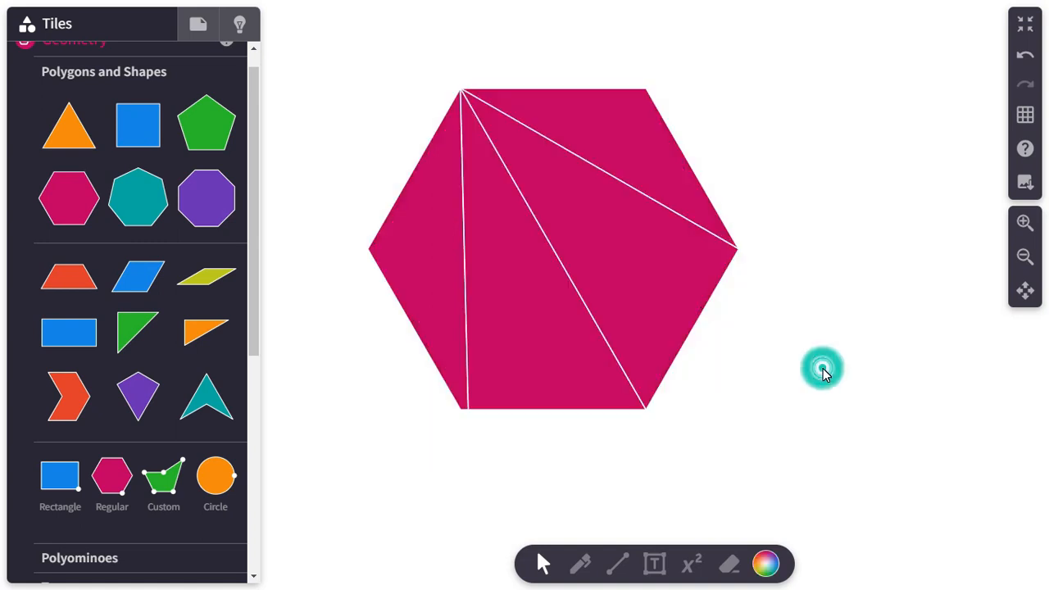
drag(647, 300, 766, 389)
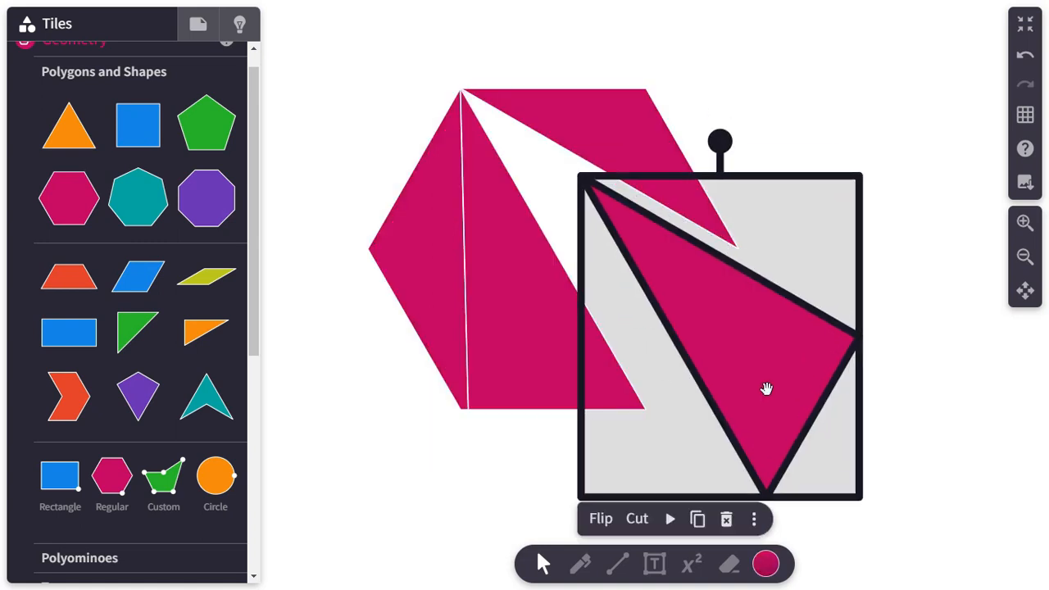
drag(405, 267, 358, 272)
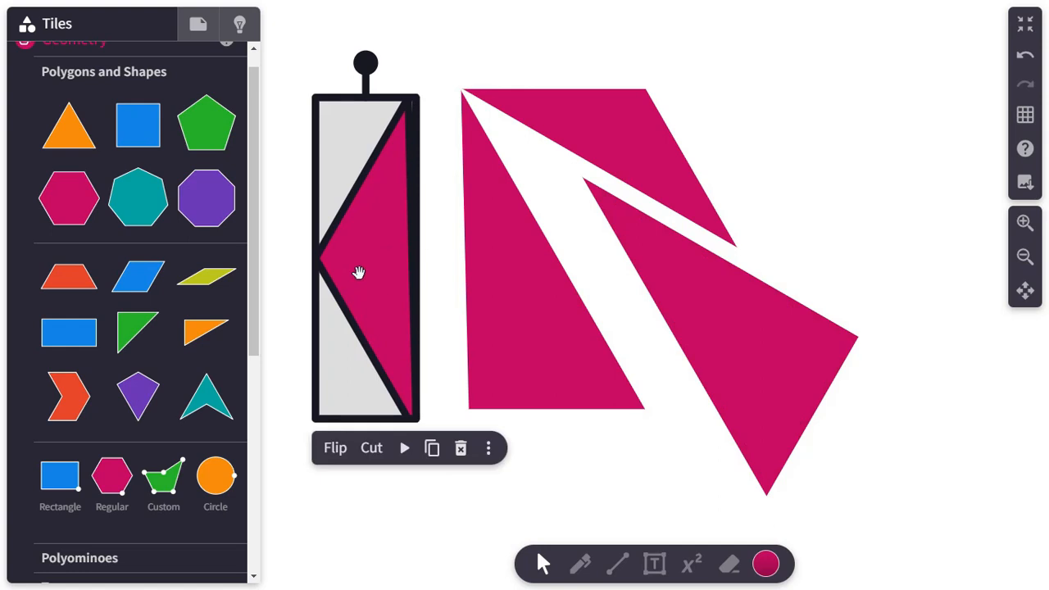
click(487, 276)
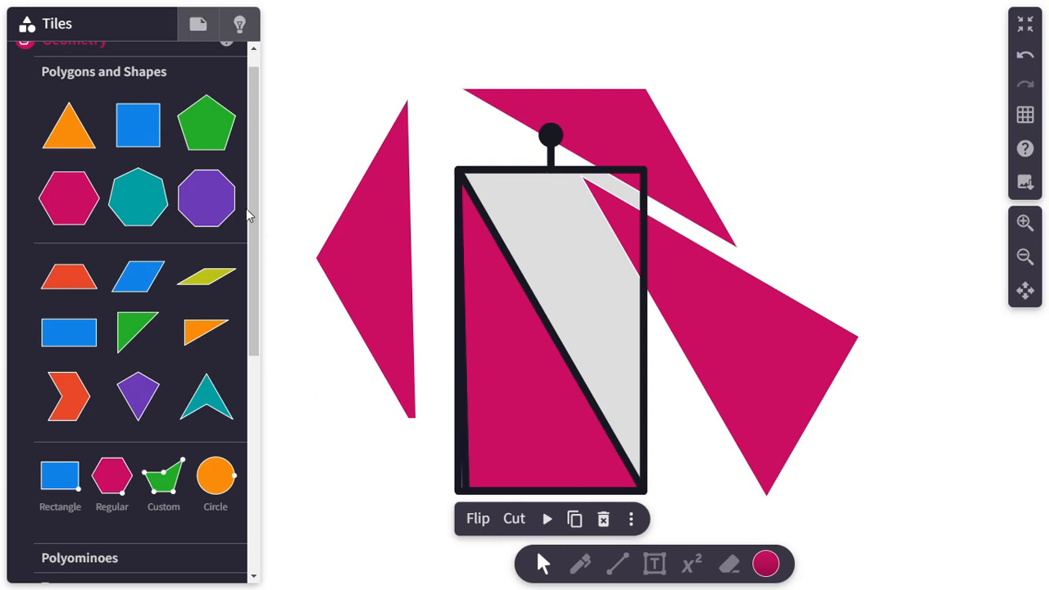
- Select all four hexagon pieces and delete them from the canvas
click(304, 49)
drag(305, 49, 906, 526)
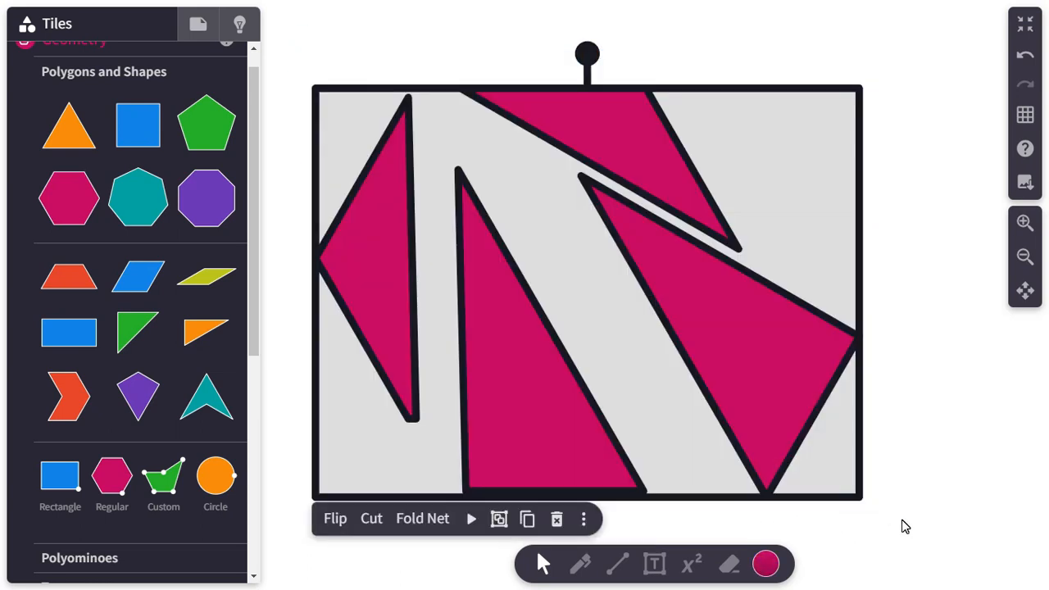
key(Delete)
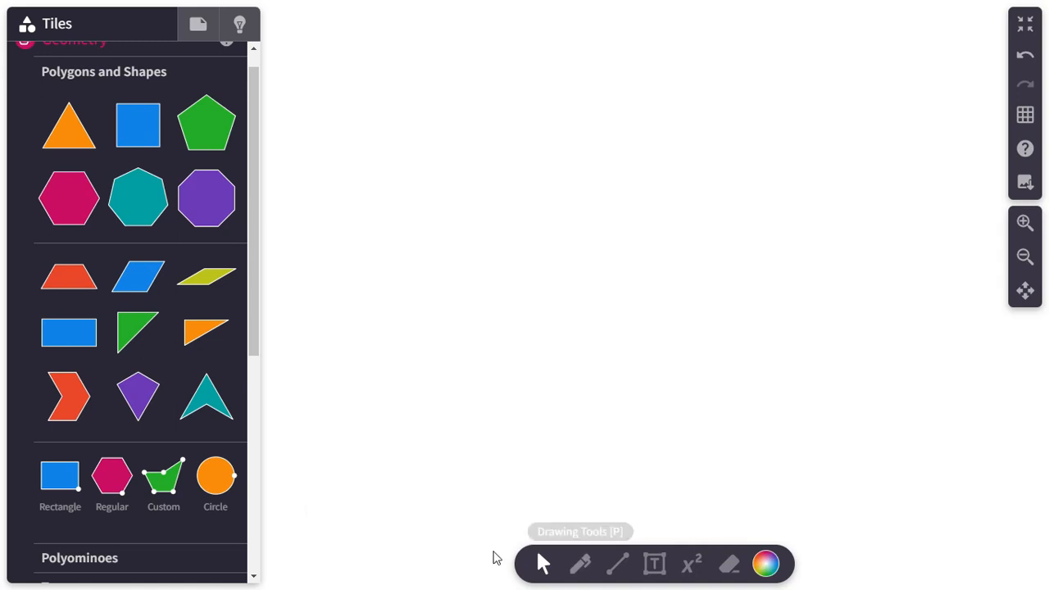
- Add six blue square tiles to the canvas
click(151, 135)
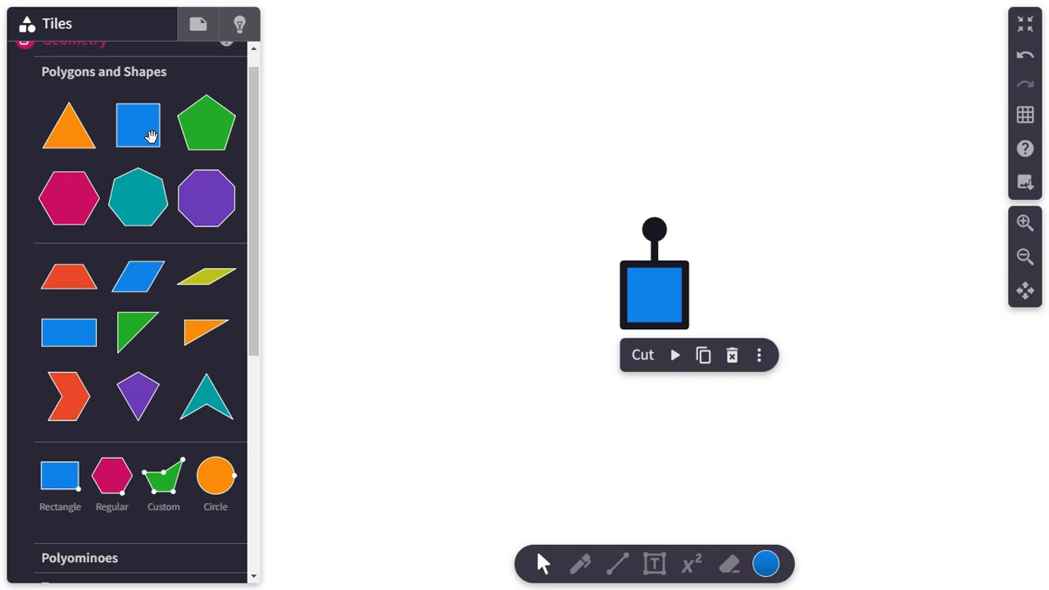
click(152, 136)
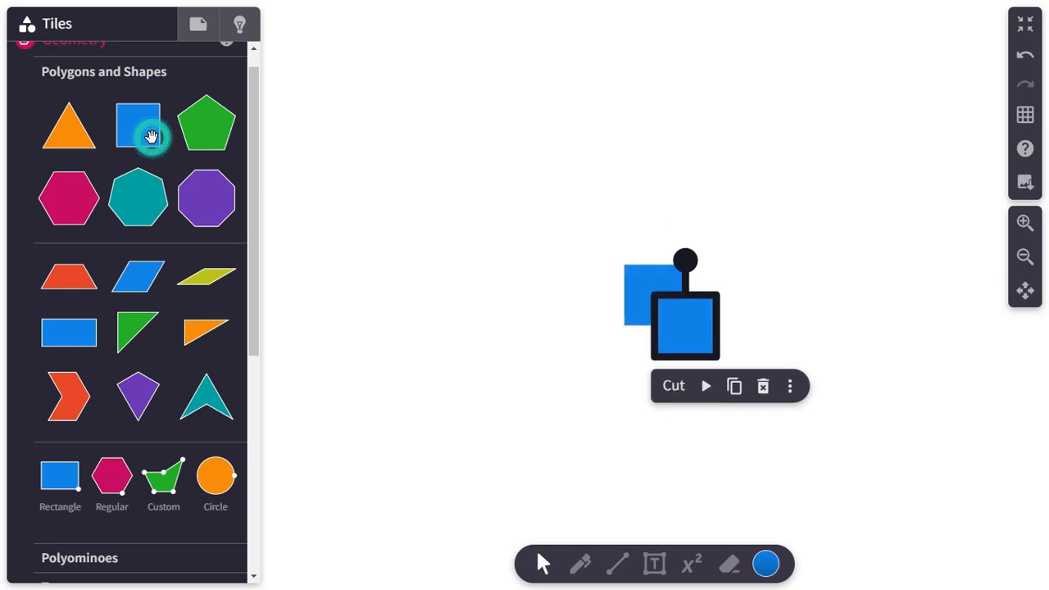
click(151, 135)
click(152, 135)
click(152, 135)
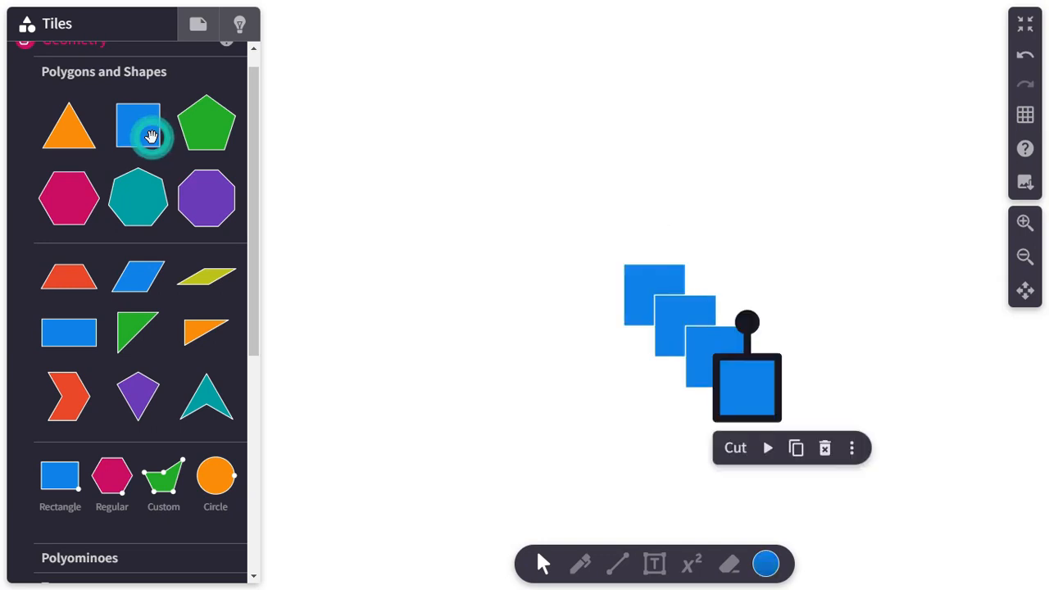
click(152, 135)
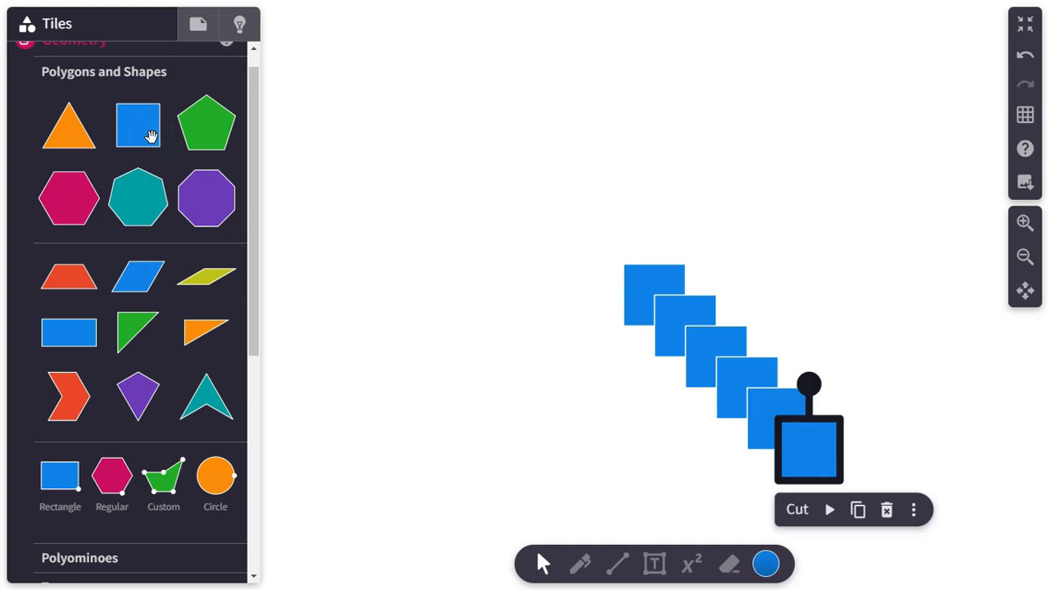
- Arrange the six squares edge to edge in a staircase of three two-square rows, forming a cube net
drag(649, 282, 449, 238)
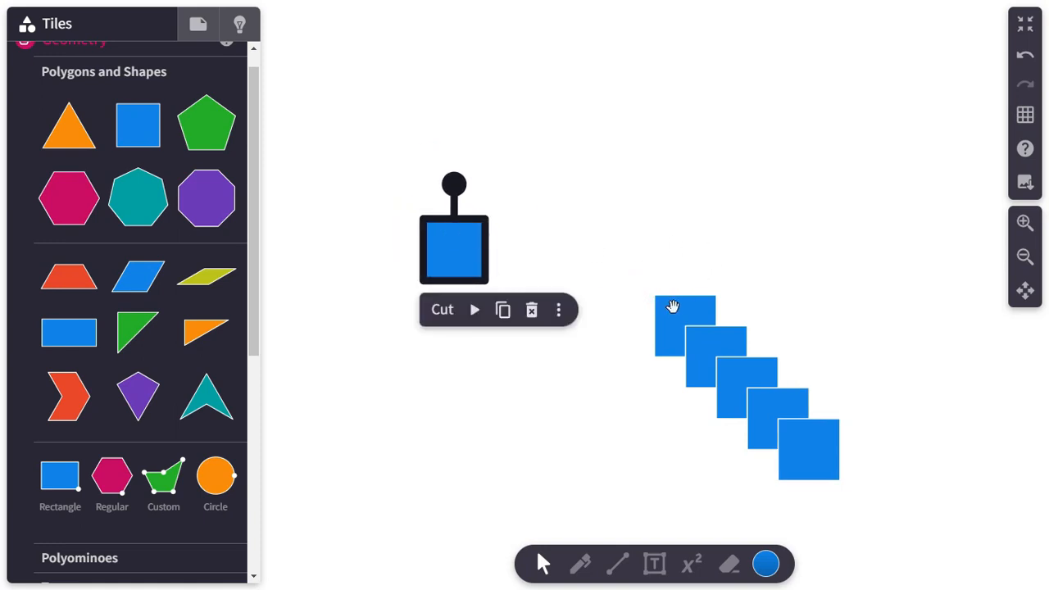
drag(666, 306, 506, 233)
drag(725, 343, 525, 297)
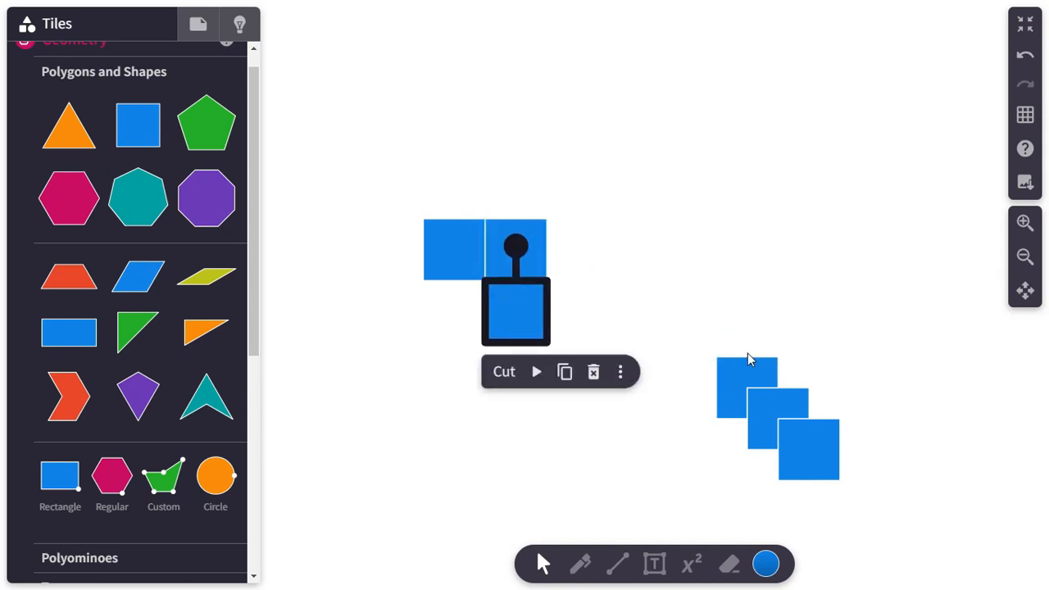
drag(752, 371, 590, 299)
drag(783, 403, 588, 366)
drag(819, 455, 657, 379)
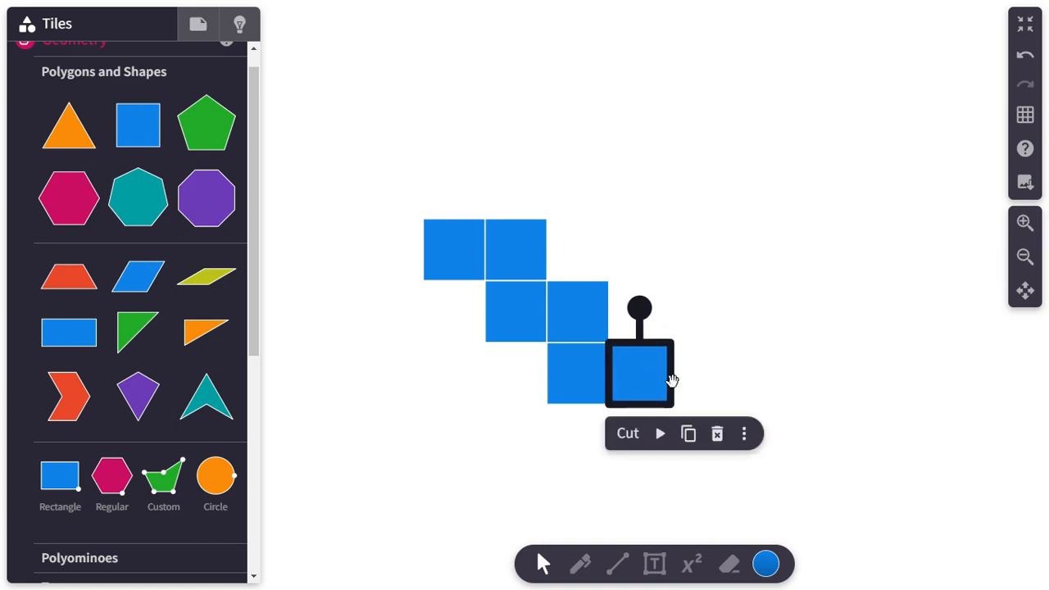
click(837, 350)
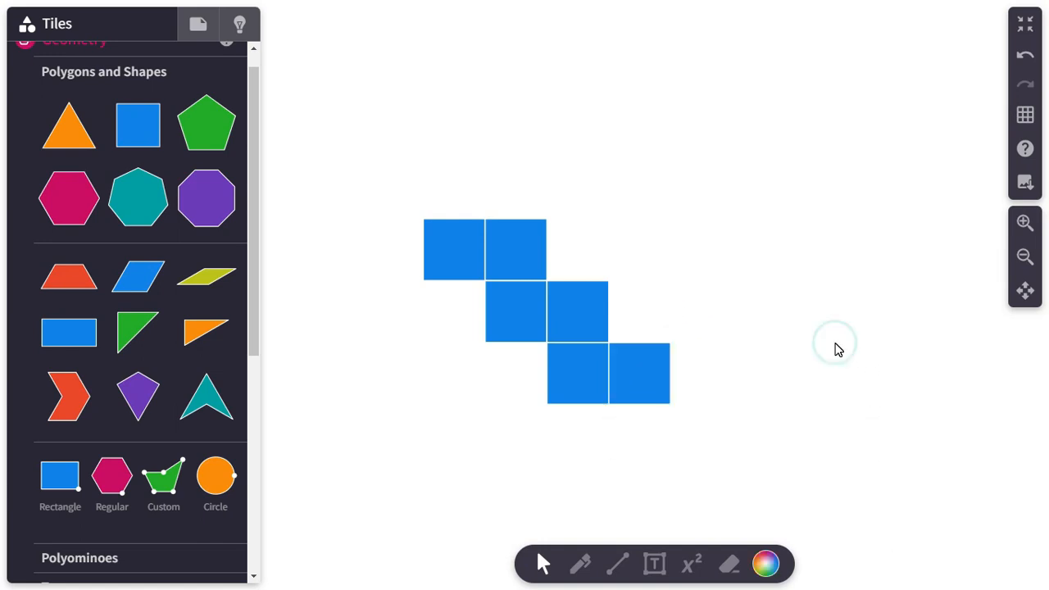
- Fold the six-square net into a cube and turn the cube slightly in 3D
drag(398, 196, 708, 472)
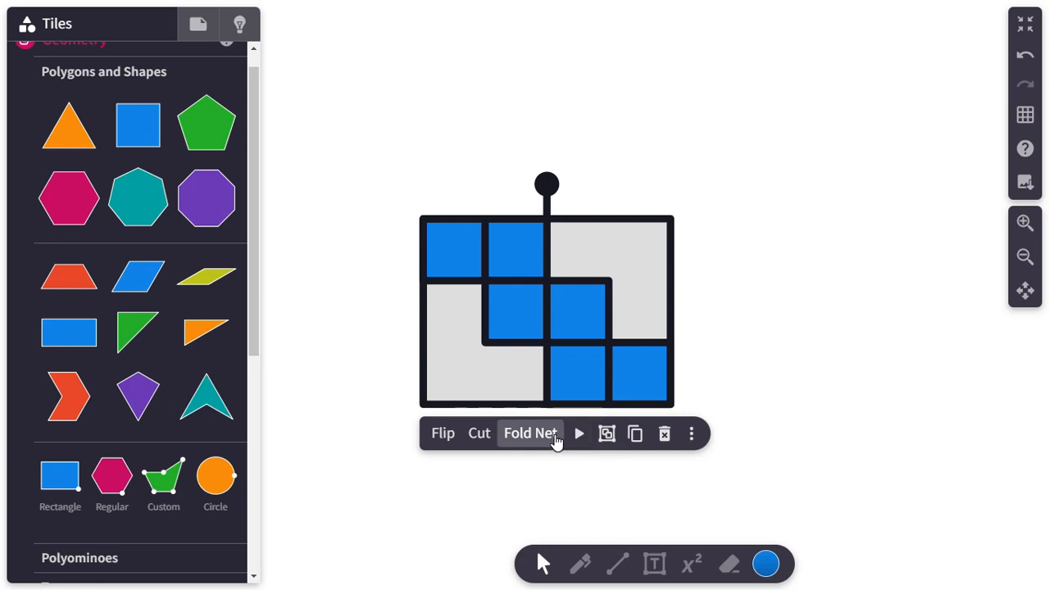
click(555, 439)
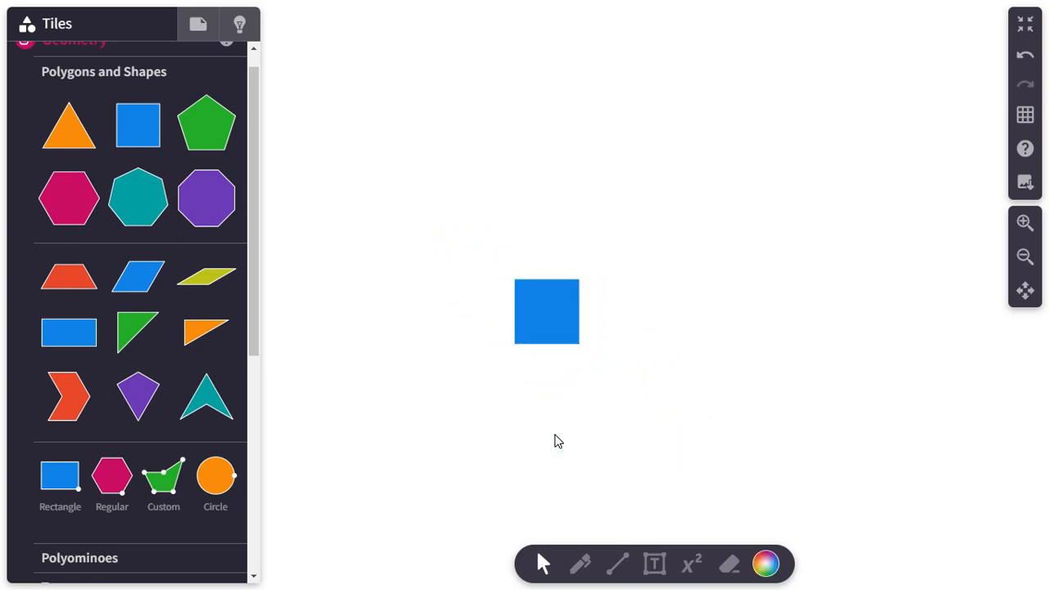
click(562, 324)
mouse_move(563, 325)
mouse_down()
mouse_move(613, 364)
mouse_move(588, 339)
mouse_move(604, 342)
mouse_move(574, 363)
mouse_move(523, 342)
mouse_move(543, 298)
mouse_move(645, 321)
mouse_move(564, 335)
mouse_move(627, 297)
mouse_move(582, 220)
mouse_move(604, 290)
mouse_move(564, 315)
mouse_up()
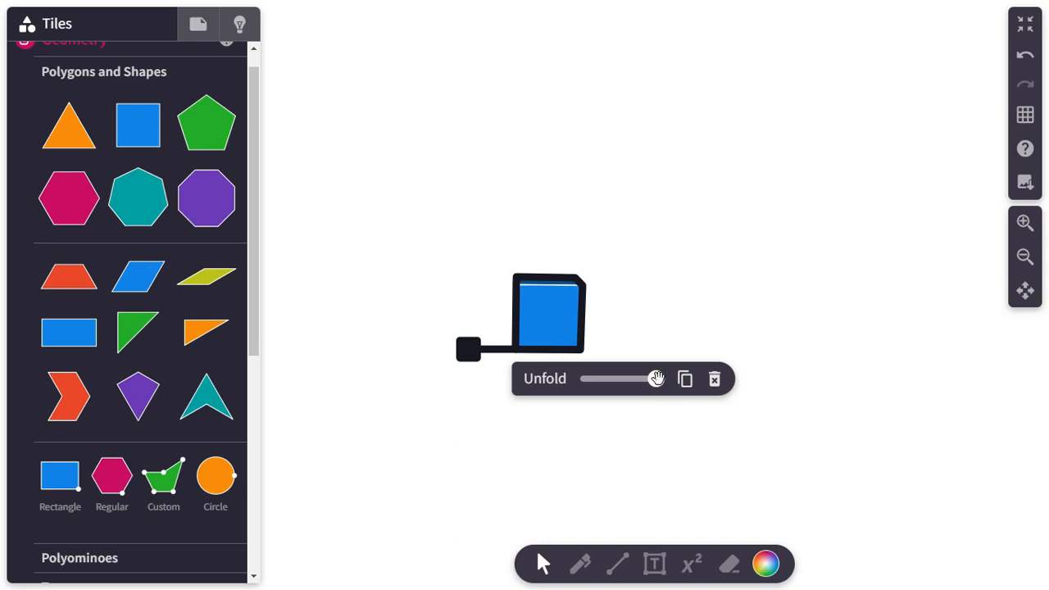
- Unfold the cube completely flat and move its net down to the lower right of the canvas
drag(656, 377, 587, 375)
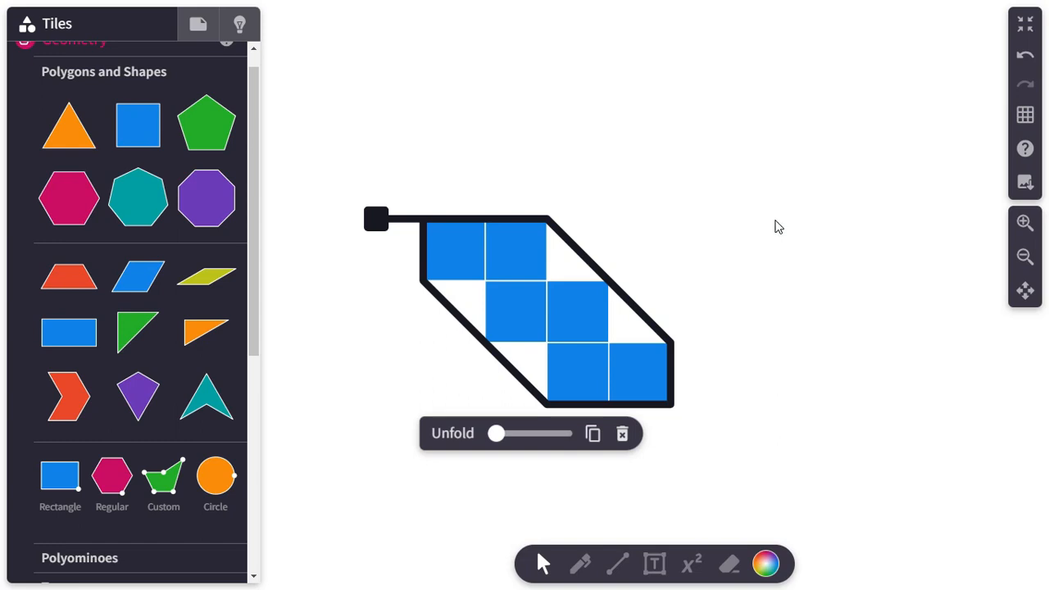
click(817, 406)
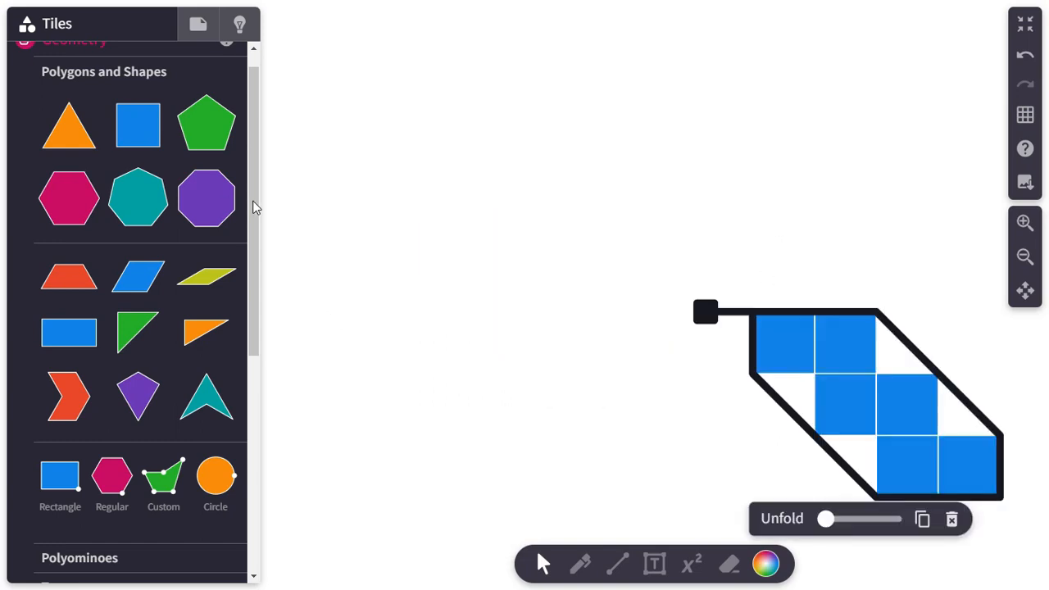
- Add a Prism from the 3D Solids tiles and rotate it in 3D so its hexagonal face tilts sideways
drag(255, 202, 273, 384)
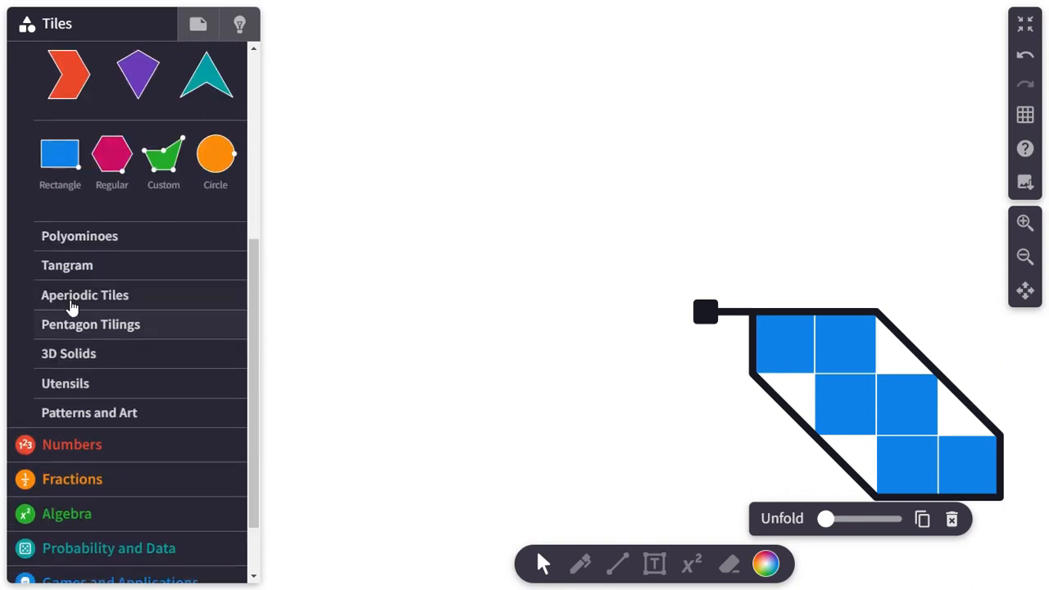
click(79, 357)
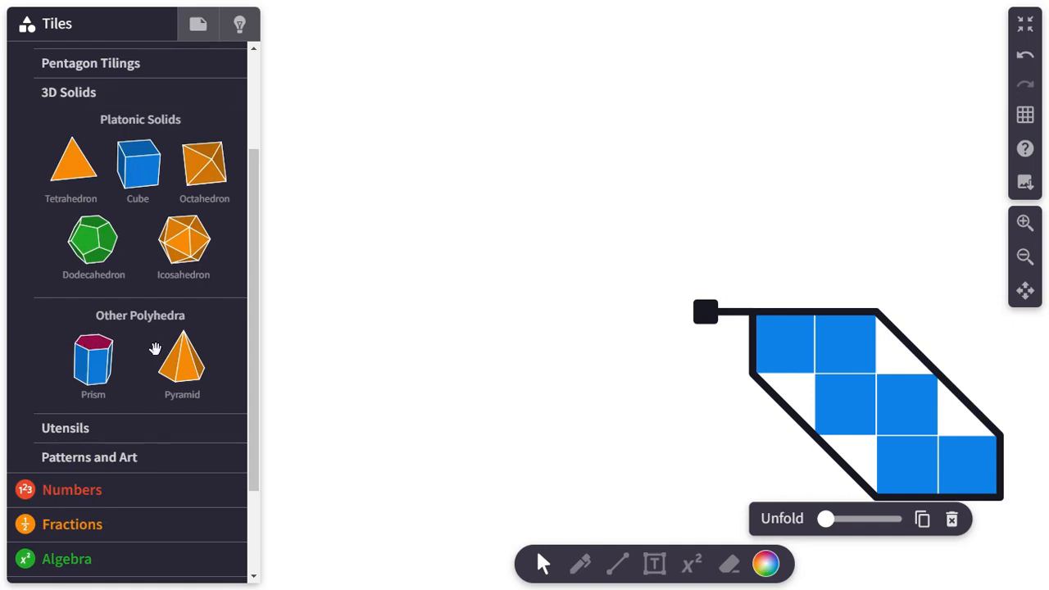
click(104, 366)
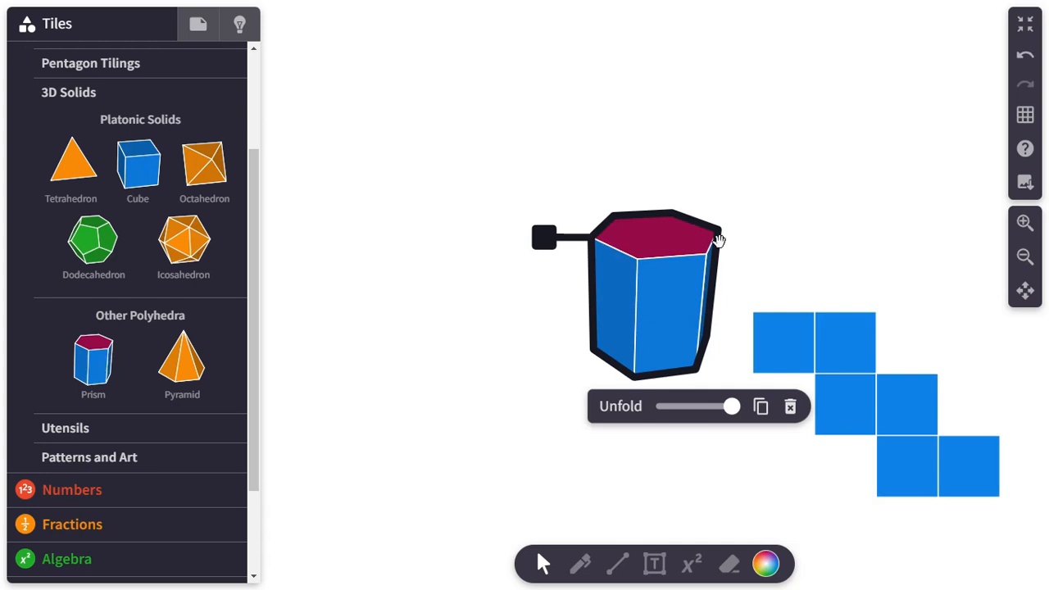
drag(680, 281, 510, 192)
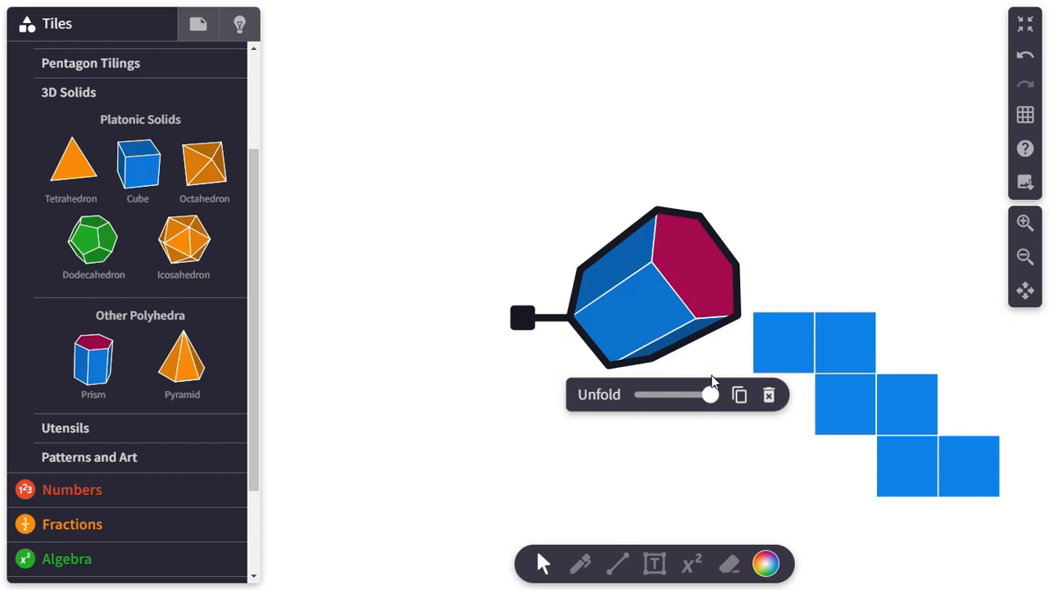
- Unfold the hexagonal prism partway, turn it in 3D, and delete it from the canvas
drag(709, 395, 658, 379)
drag(650, 250, 756, 219)
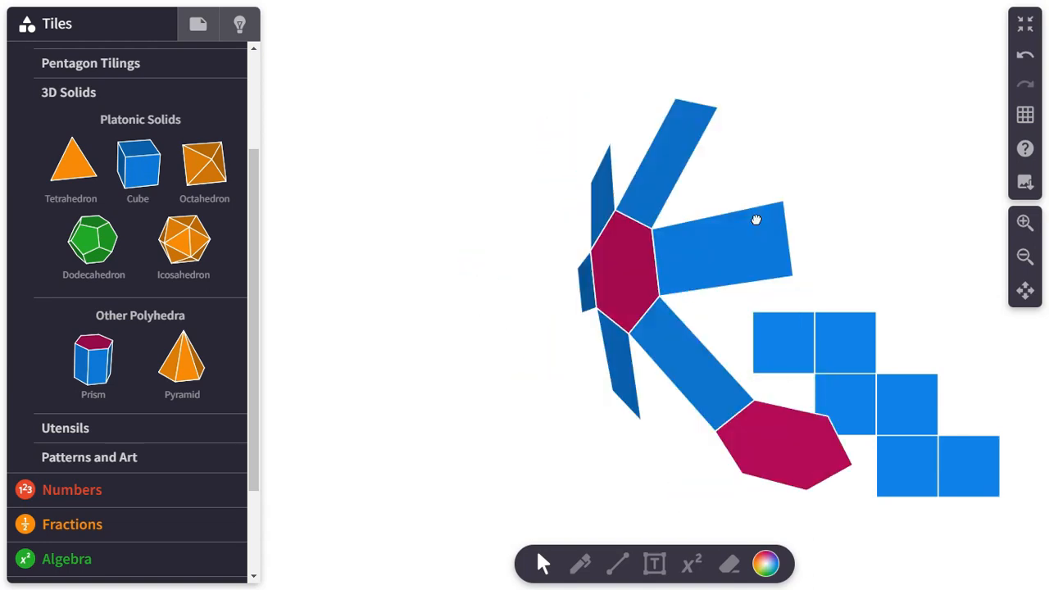
key(Delete)
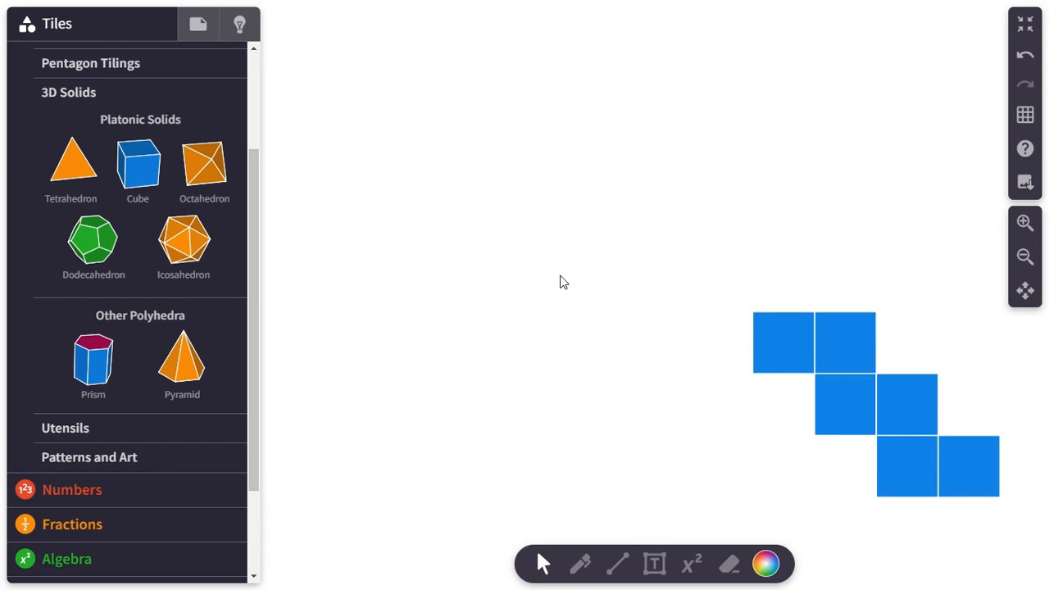
- Add a Pyramid solid, unfold it fully into its flat net, and delete it
click(178, 382)
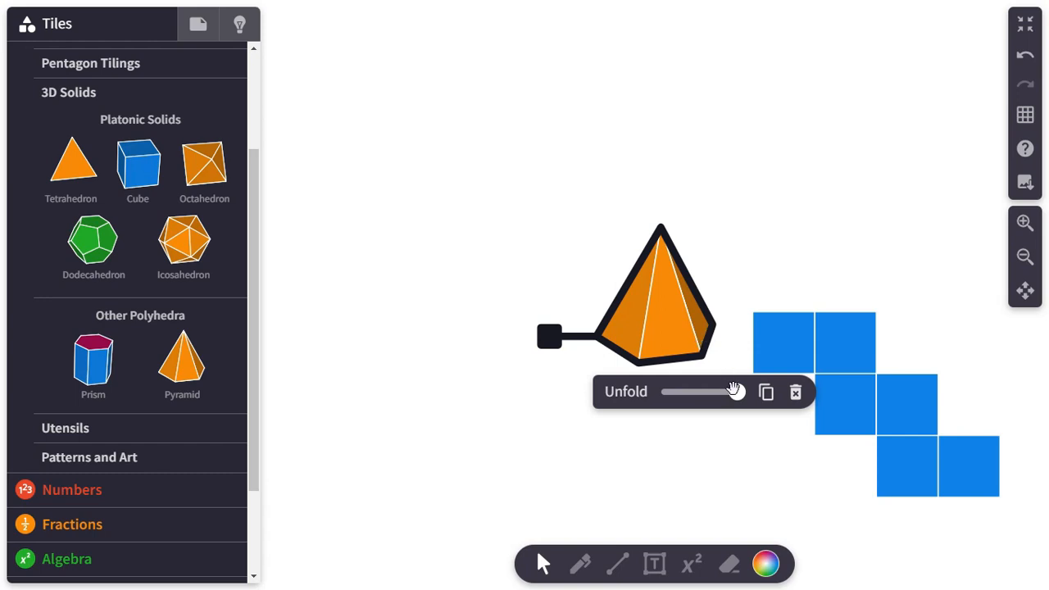
drag(737, 395, 655, 413)
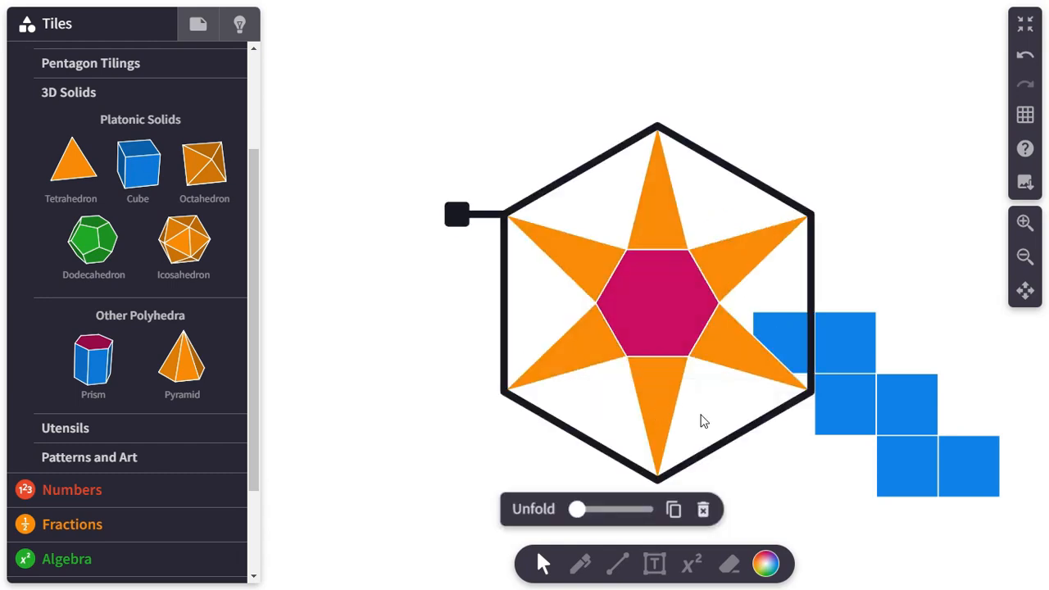
click(703, 512)
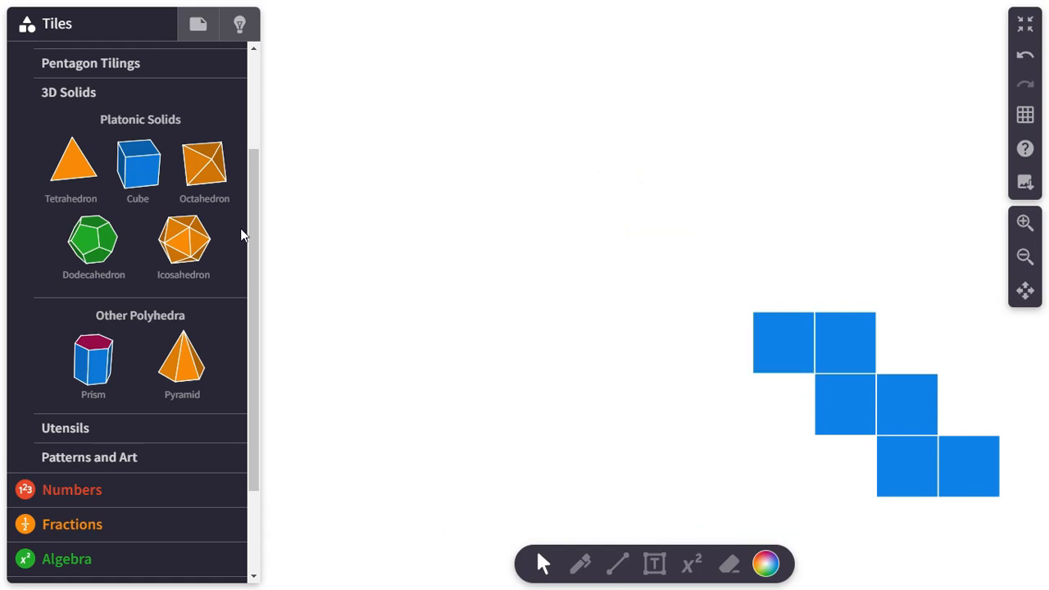
- Add one square and four orange triangle tiles from the Polygons and Shapes set
drag(253, 242, 250, 131)
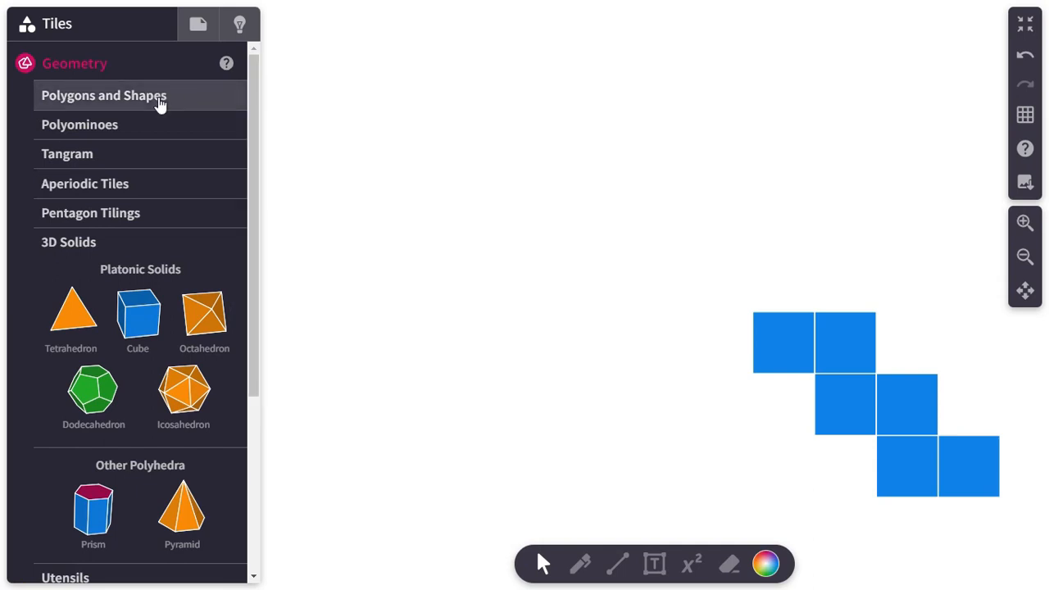
click(107, 96)
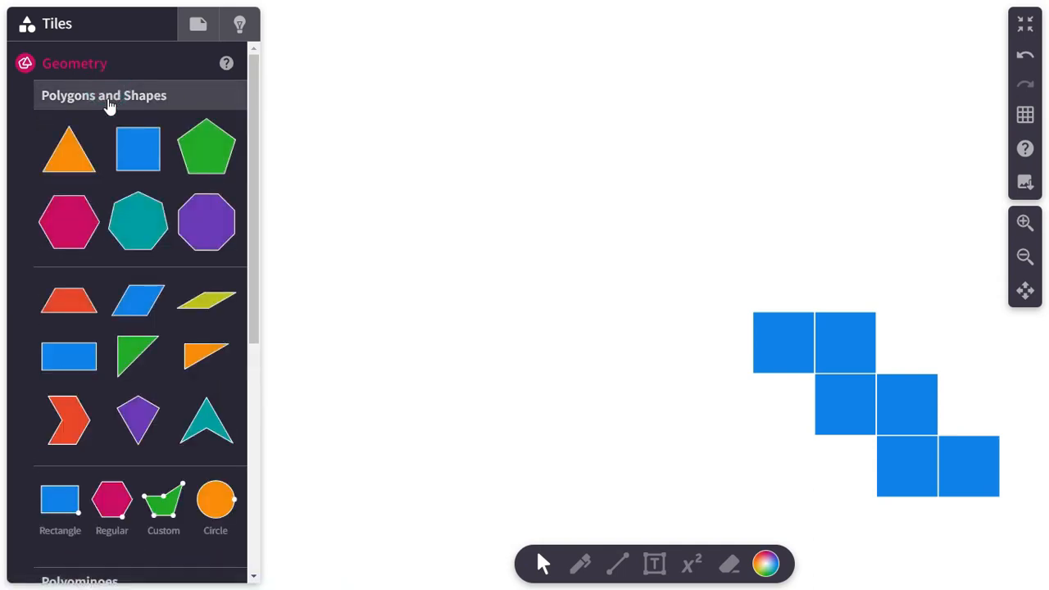
click(141, 161)
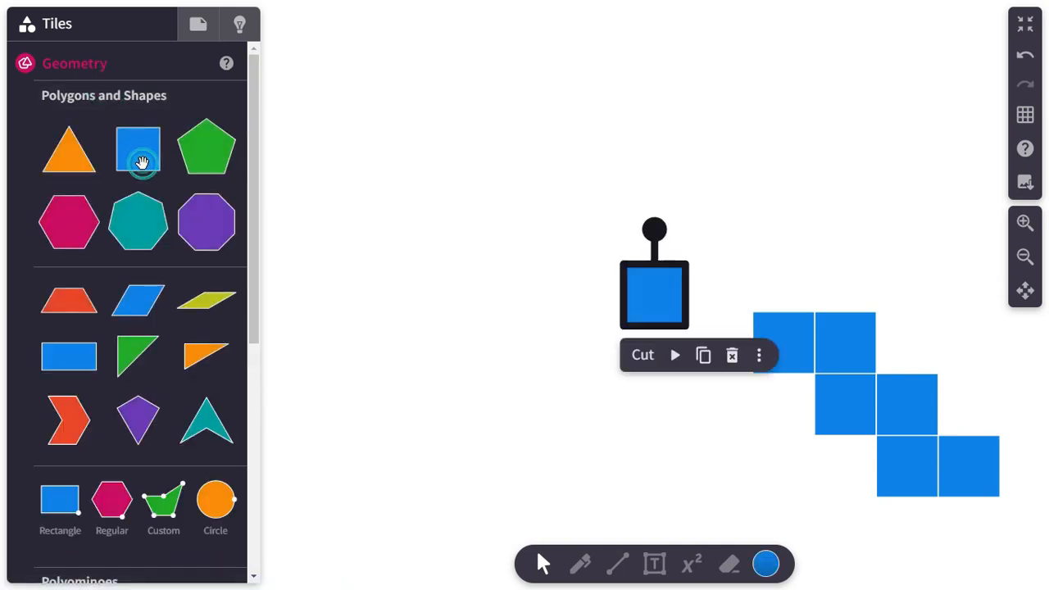
click(69, 168)
click(68, 174)
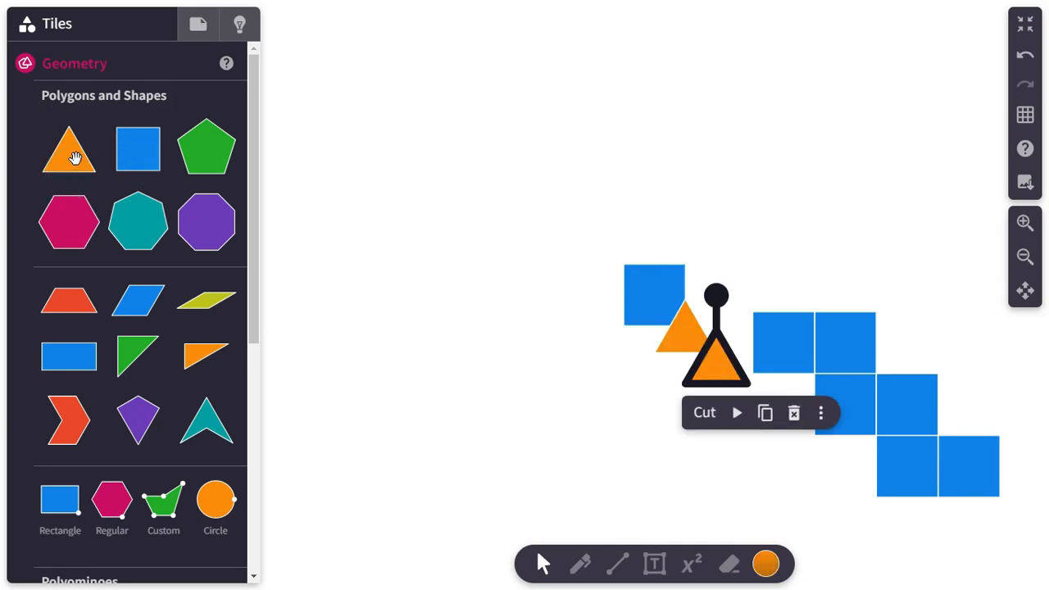
click(72, 159)
click(72, 159)
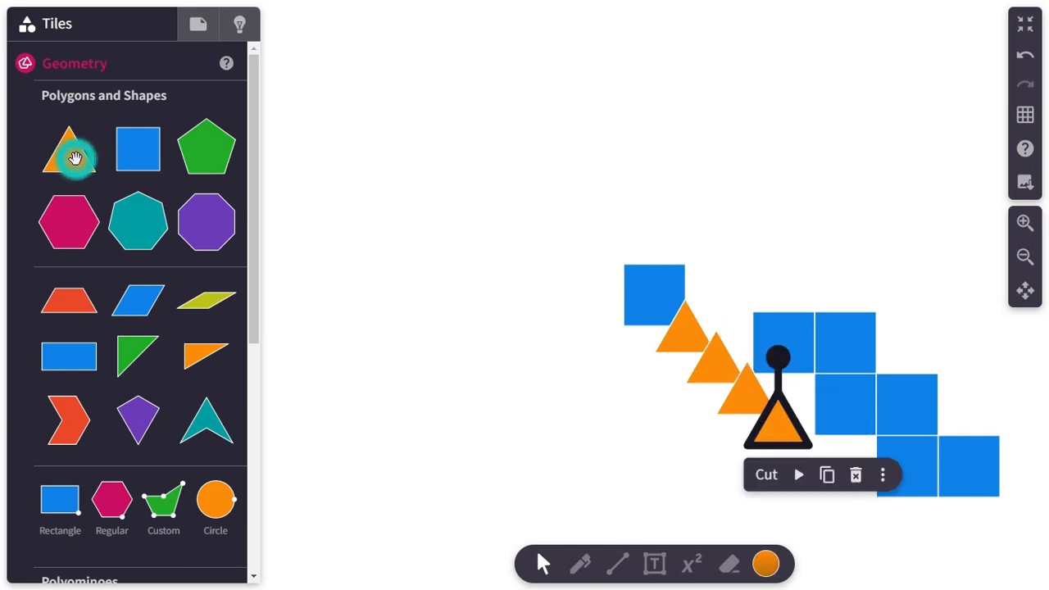
- Move the new square to clear space and attach triangles to its top and left edges, rotating the left one to fit
drag(638, 293, 541, 256)
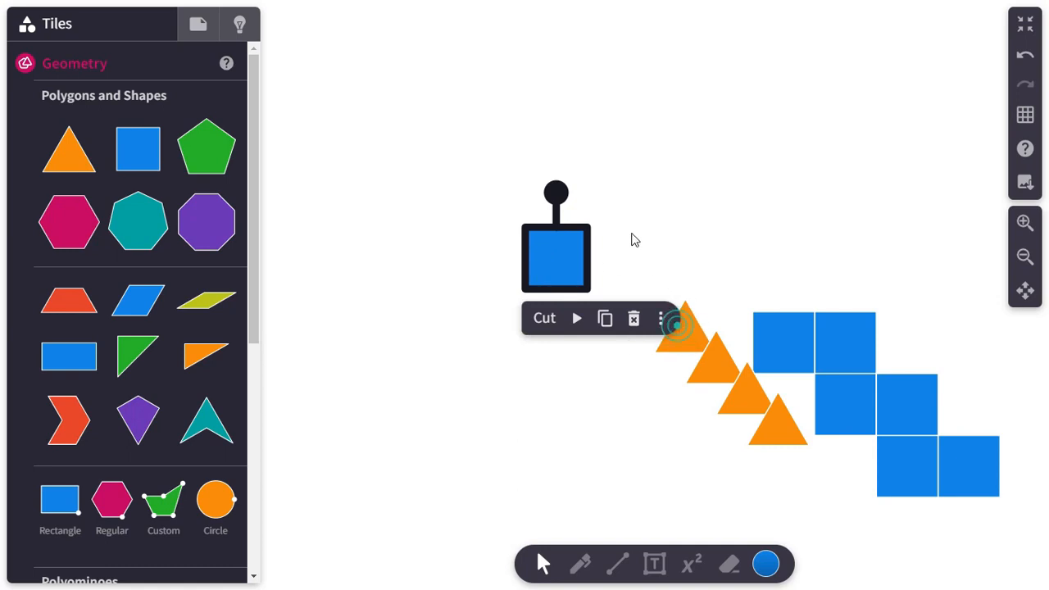
click(710, 226)
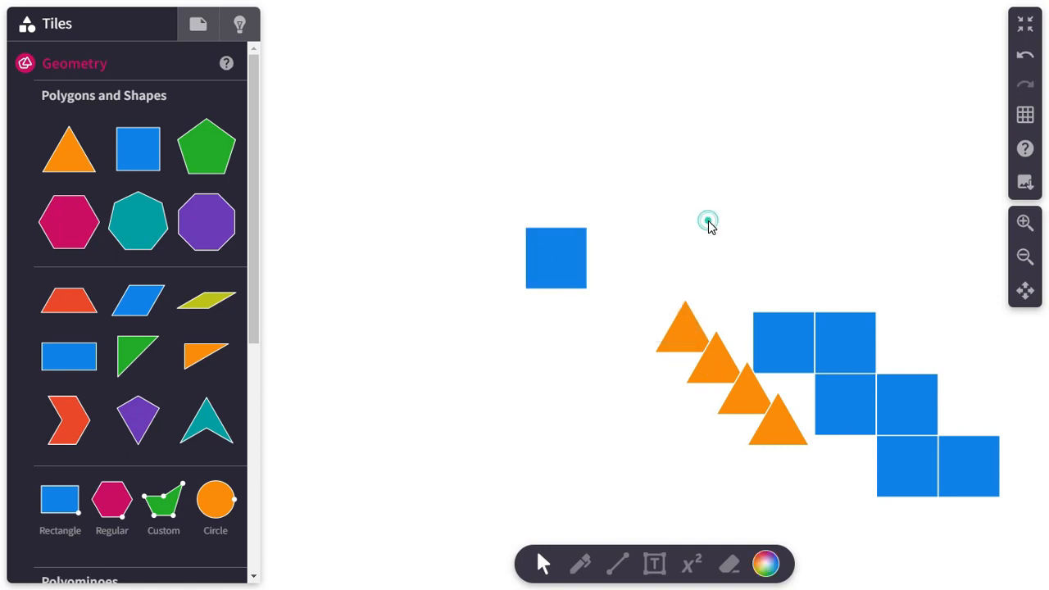
drag(676, 336, 551, 205)
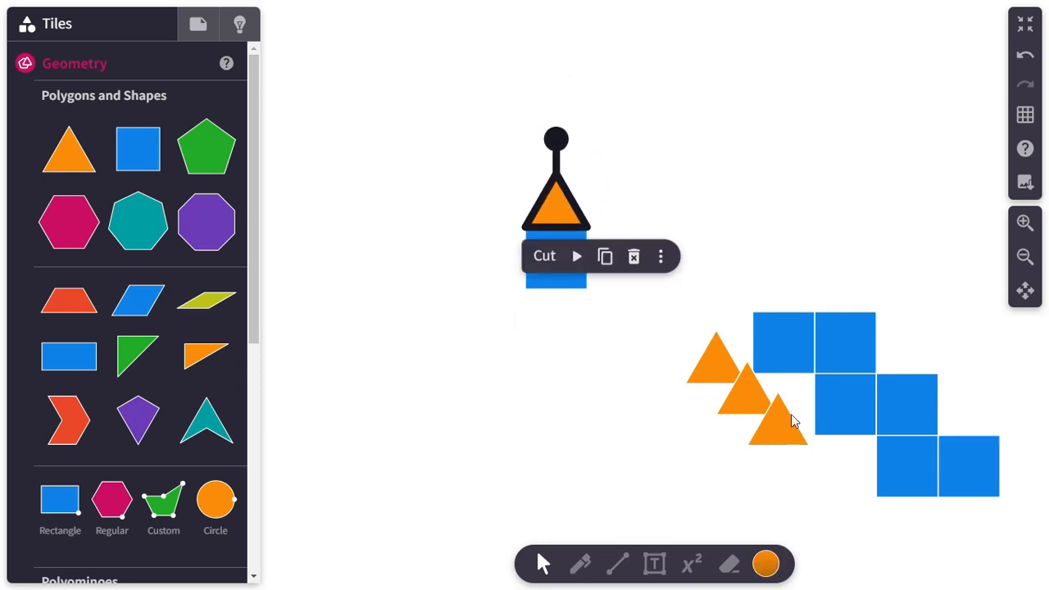
drag(716, 359, 483, 220)
drag(447, 285, 499, 262)
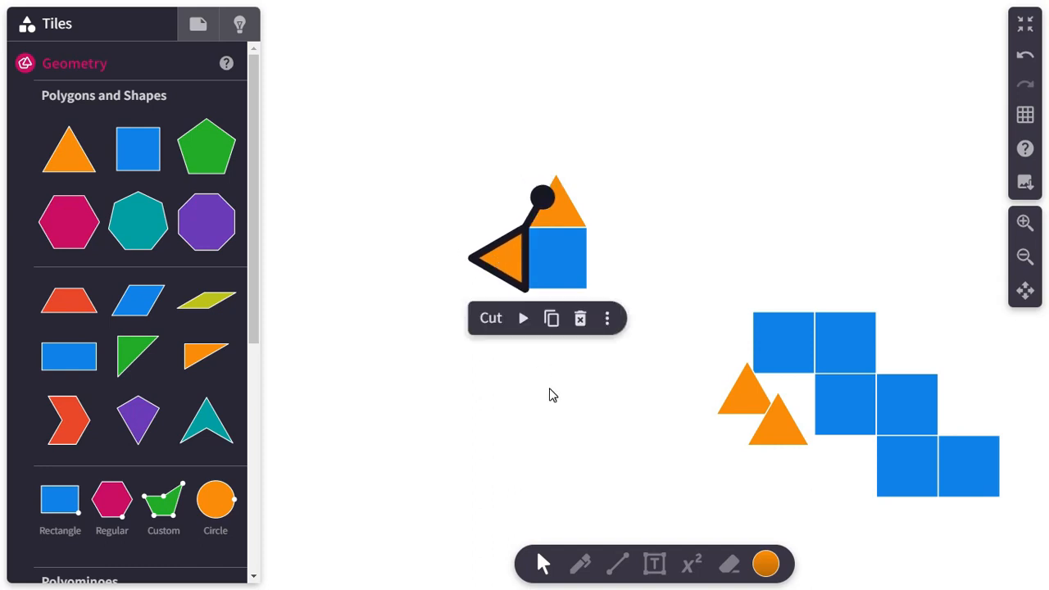
- Rotate the remaining two triangles and attach them to the square's bottom and right edges
click(737, 394)
drag(738, 395, 547, 333)
drag(557, 264, 611, 293)
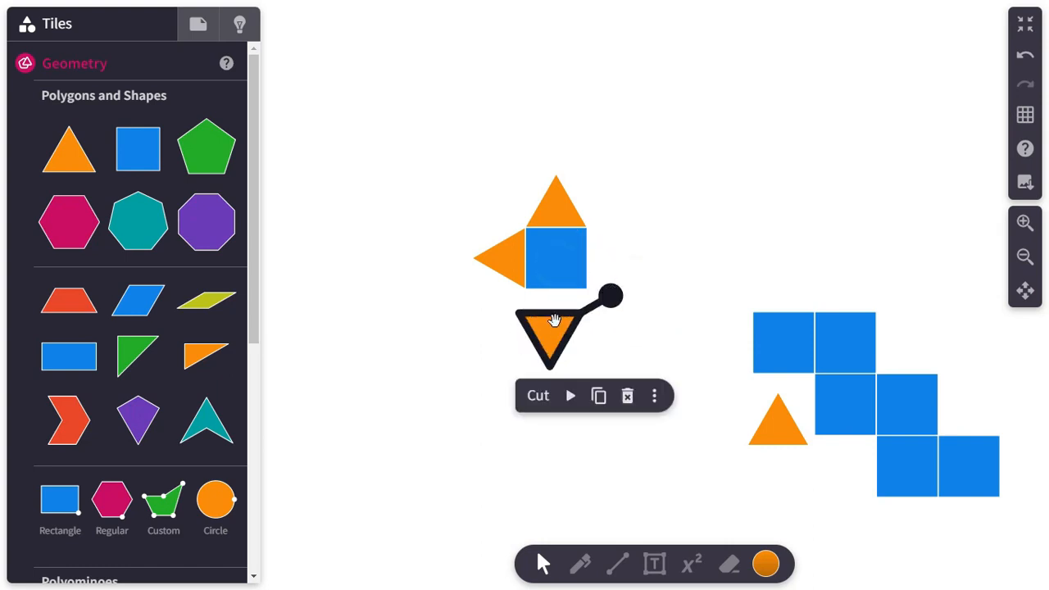
drag(552, 335, 560, 315)
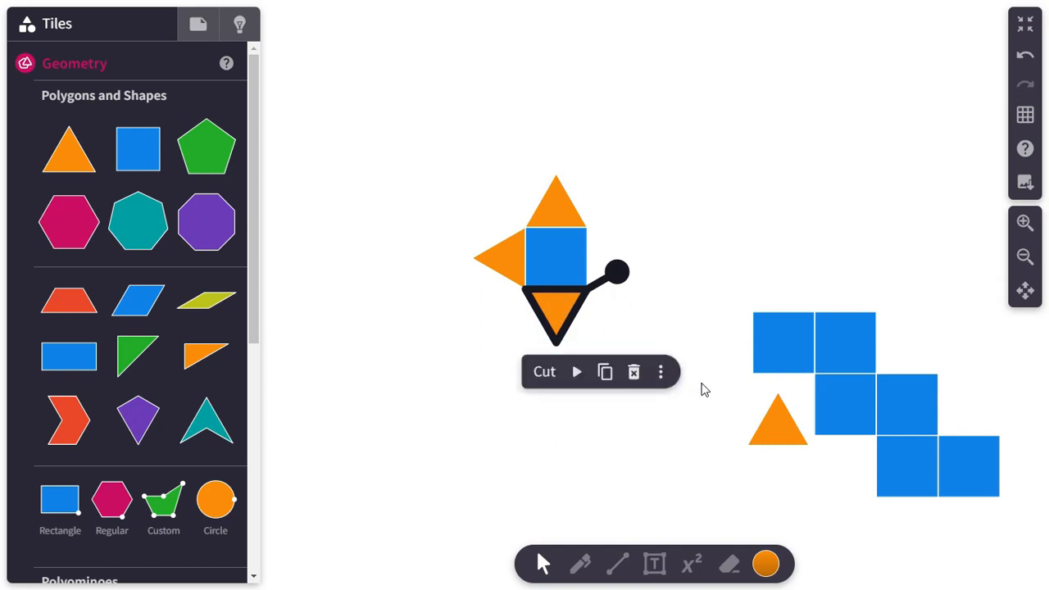
click(777, 421)
drag(777, 421, 625, 260)
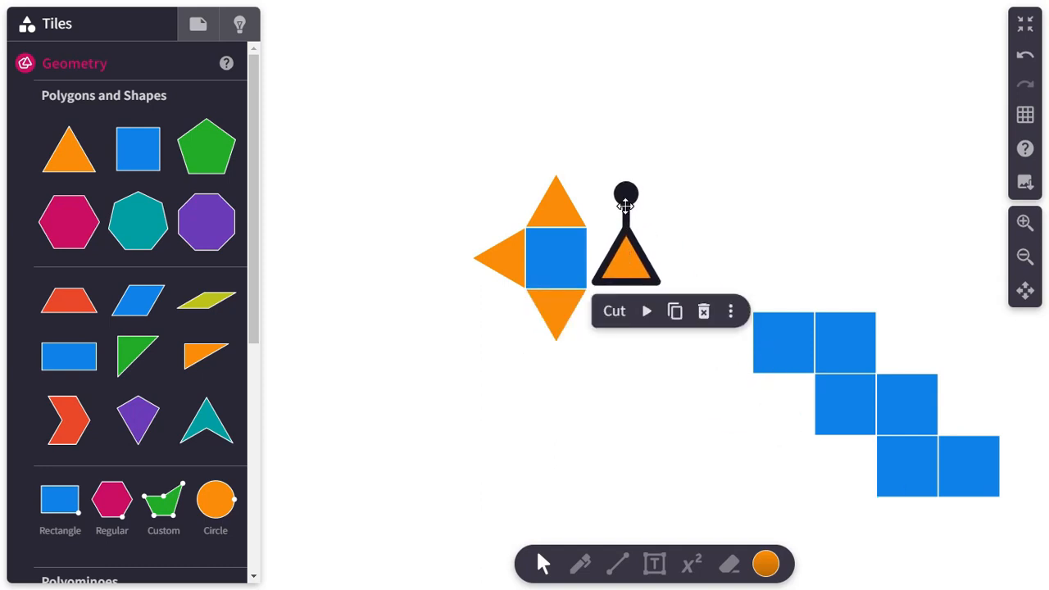
drag(626, 191, 595, 201)
drag(628, 269, 612, 264)
click(664, 373)
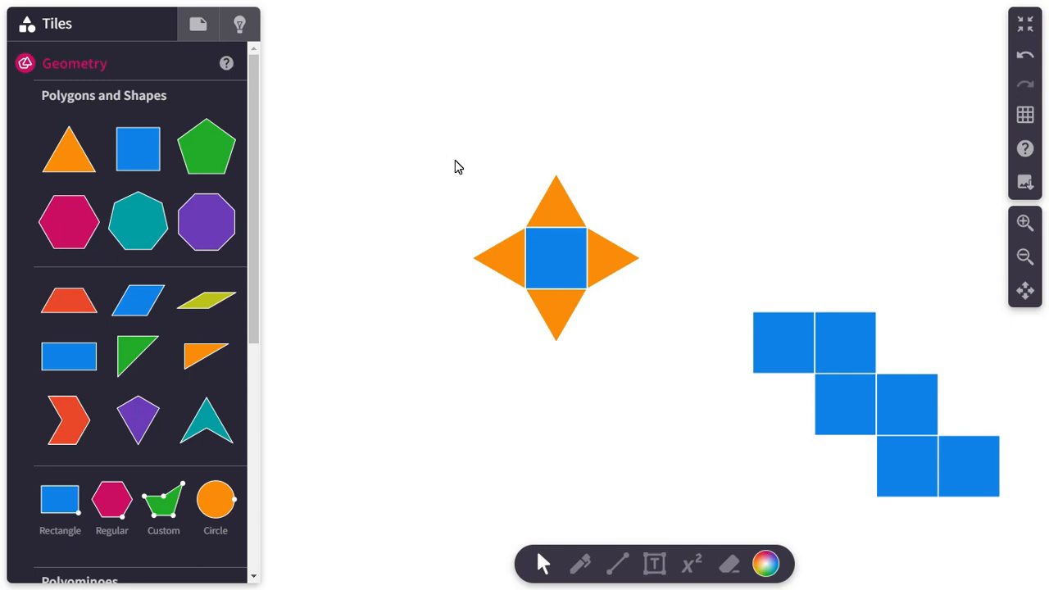
- Fold the square and its four triangles into a square pyramid and unfold it until almost flat
drag(455, 161, 673, 359)
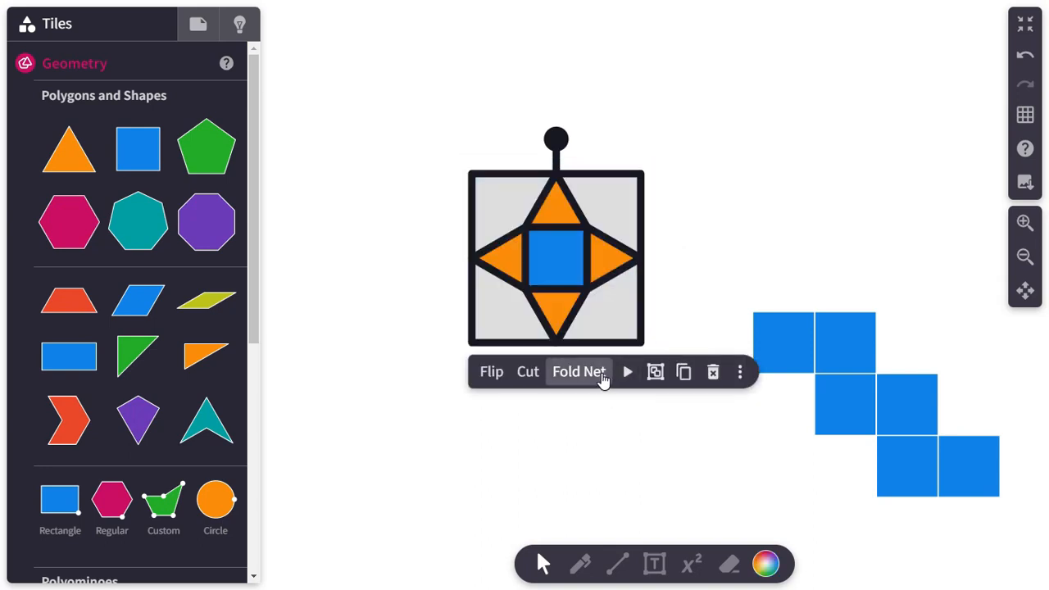
click(602, 379)
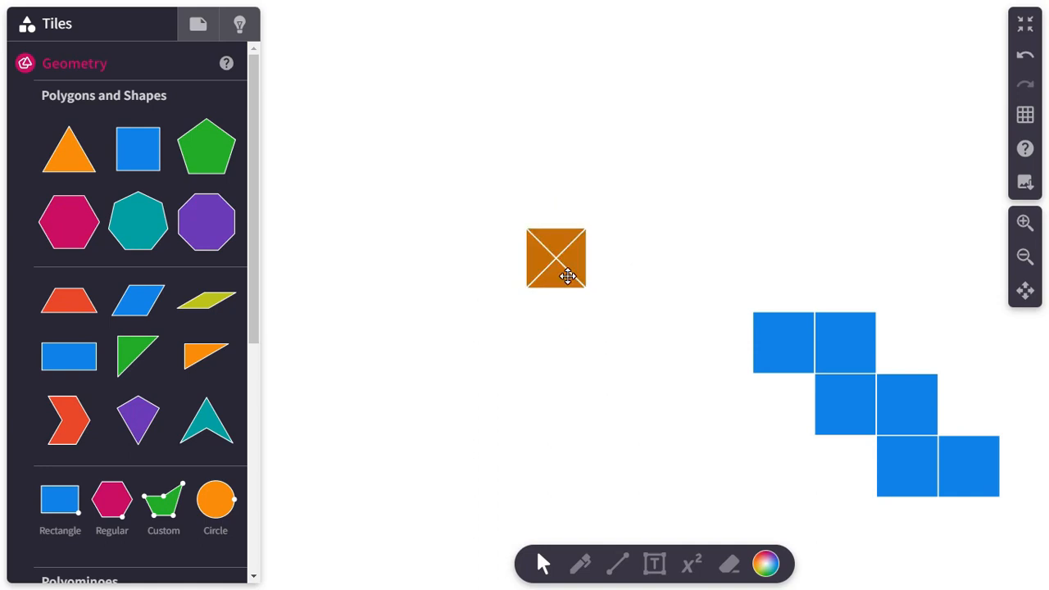
click(567, 275)
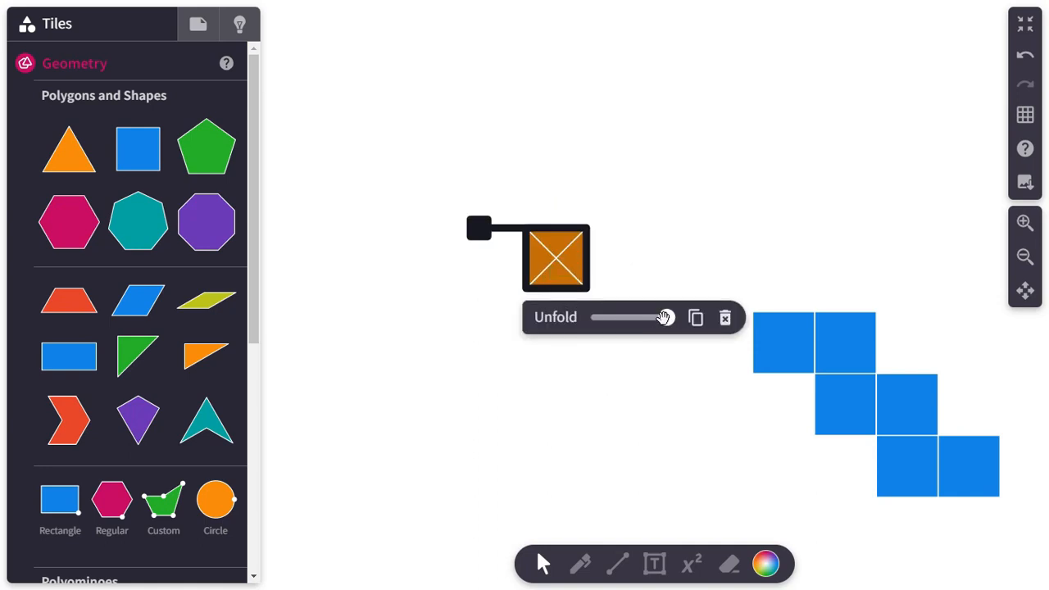
drag(666, 319, 607, 354)
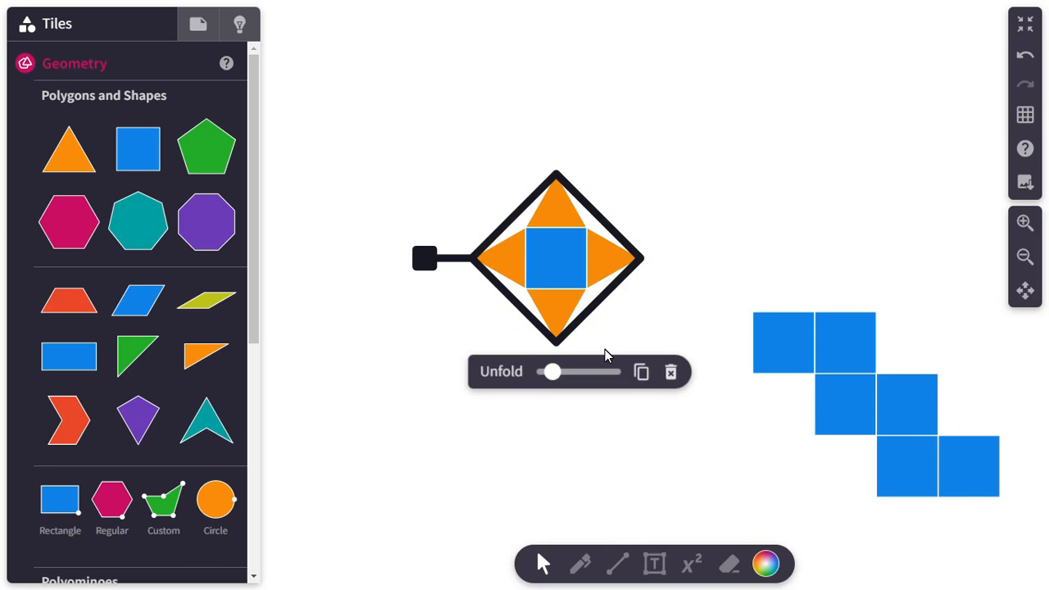
- Exit the full-screen view of the canvas
click(1027, 25)
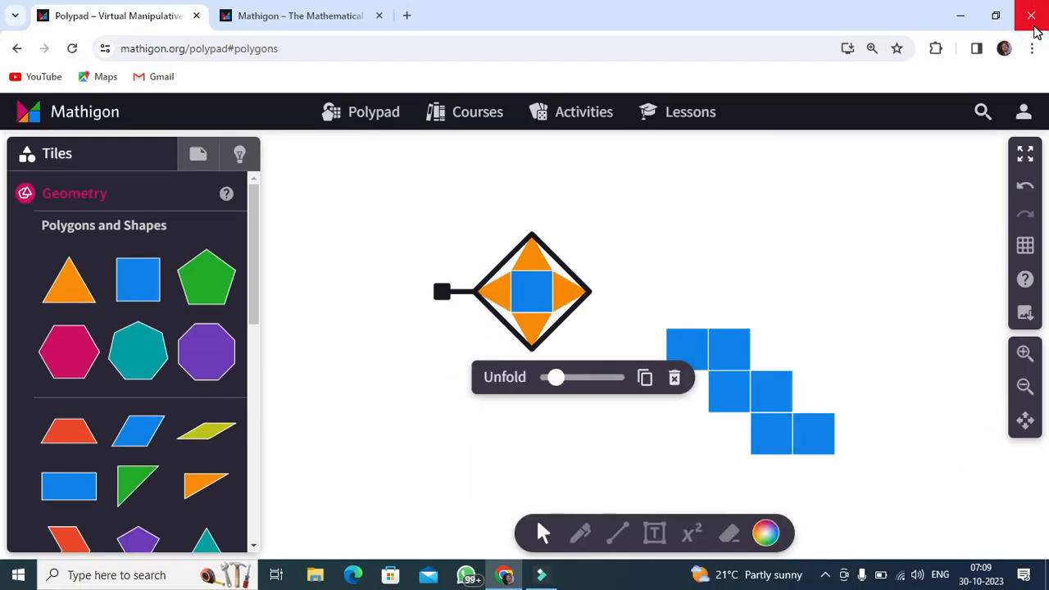